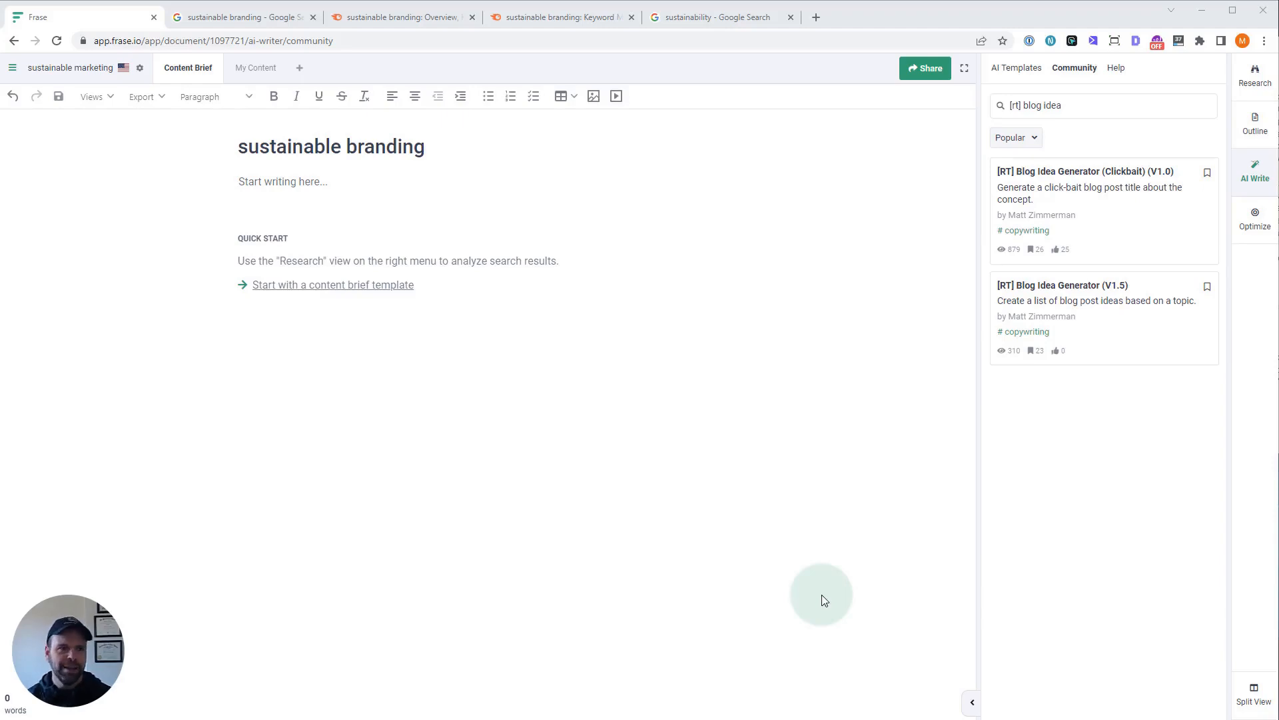
Examine the Google search results for sustainable branding, including the related questions and the competing articles
left_click(255, 19)
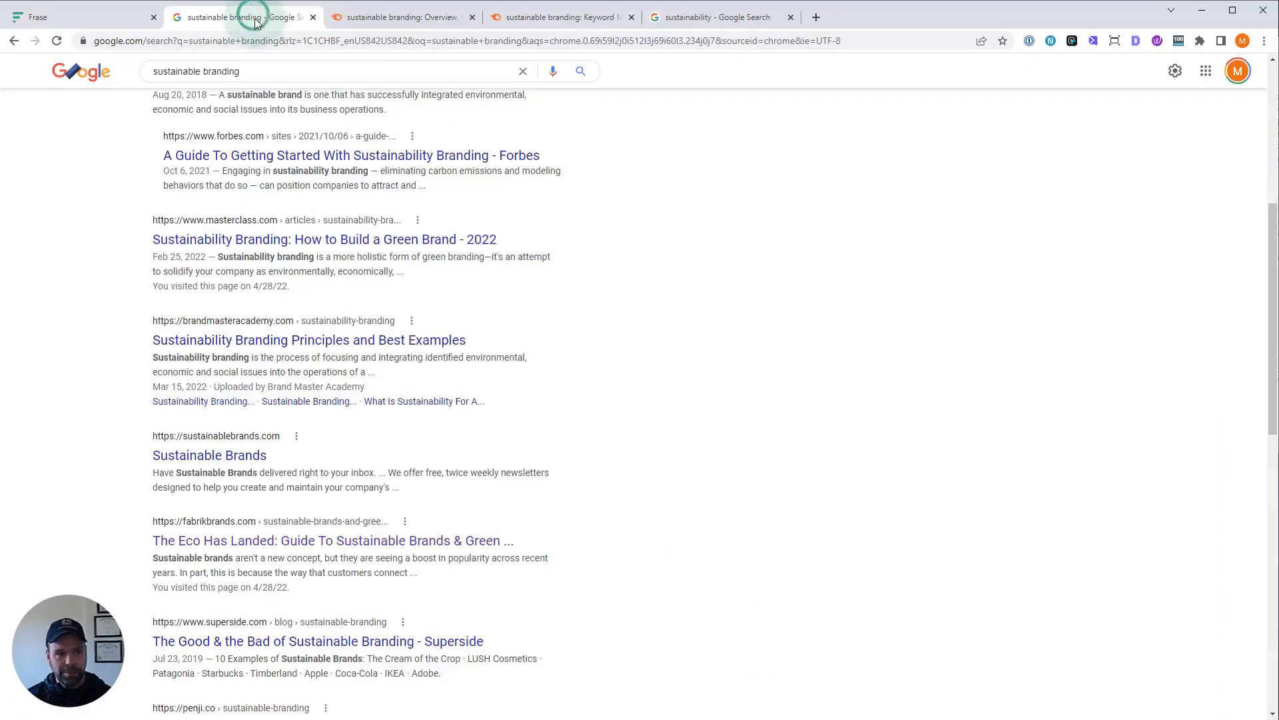
scroll(220, 293, "up", 6)
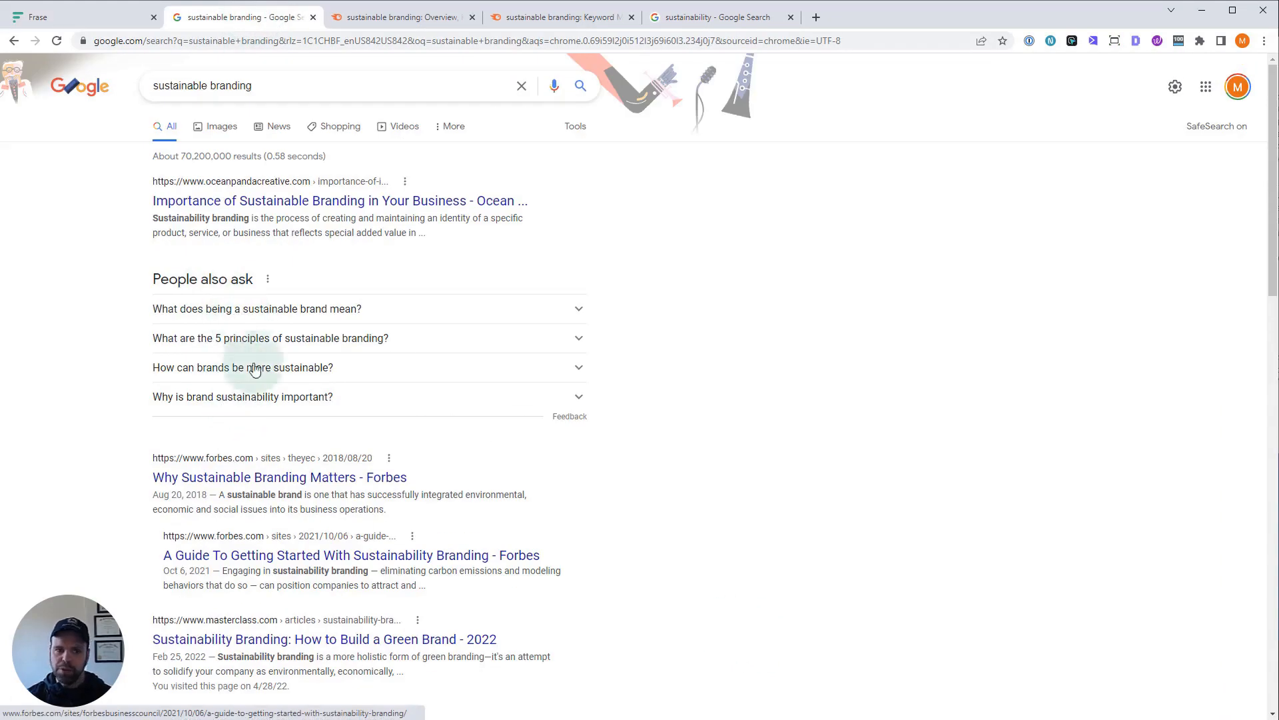
scroll(243, 328, "down", 2)
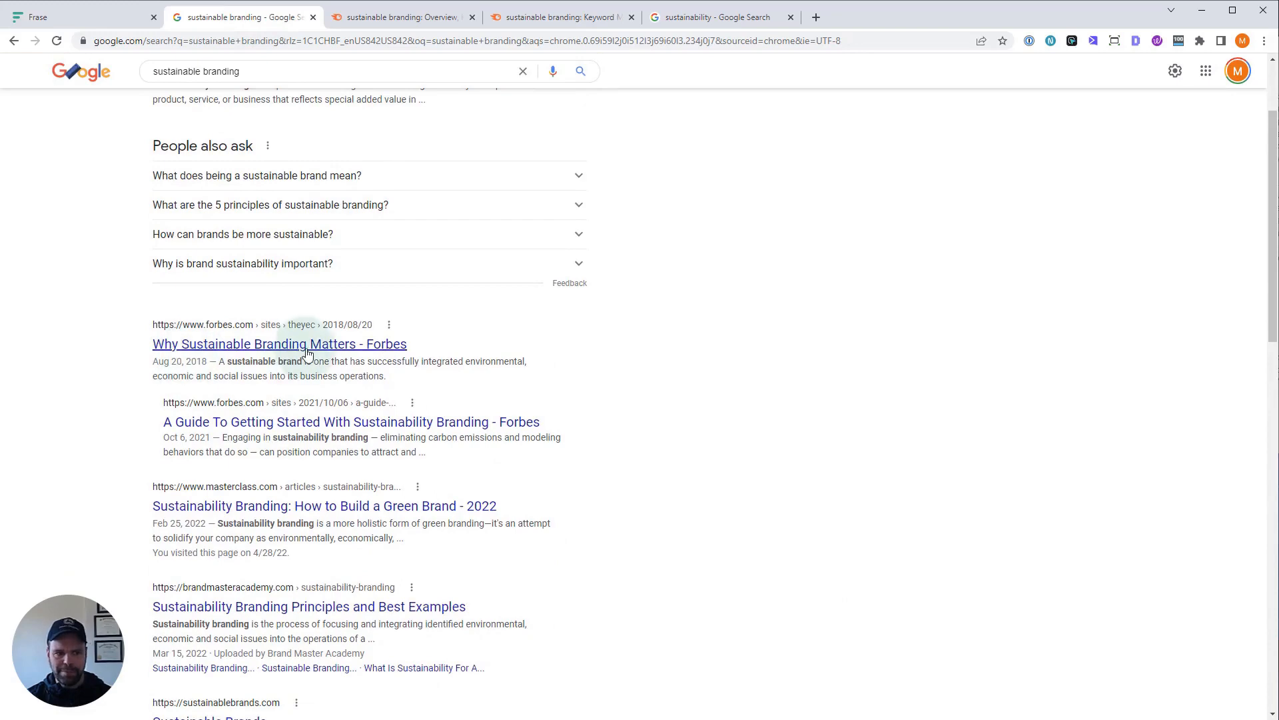
scroll(308, 353, "down", 2)
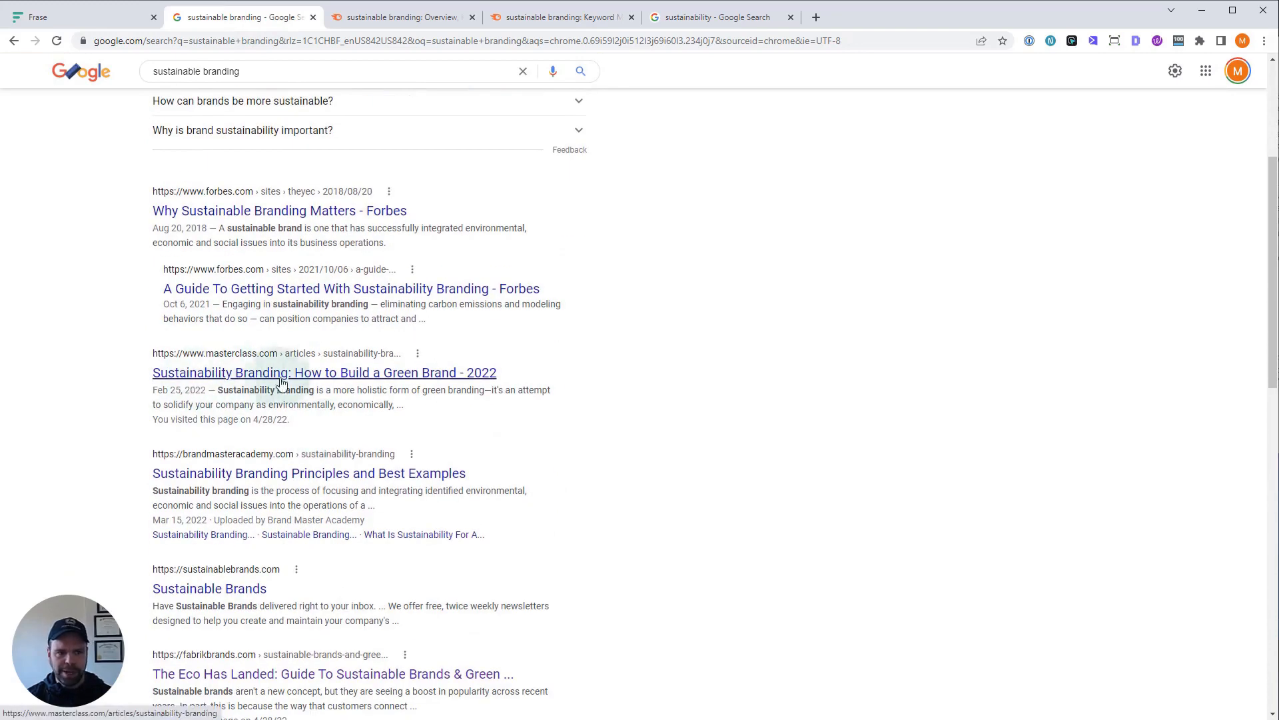
scroll(428, 400, "down", 2)
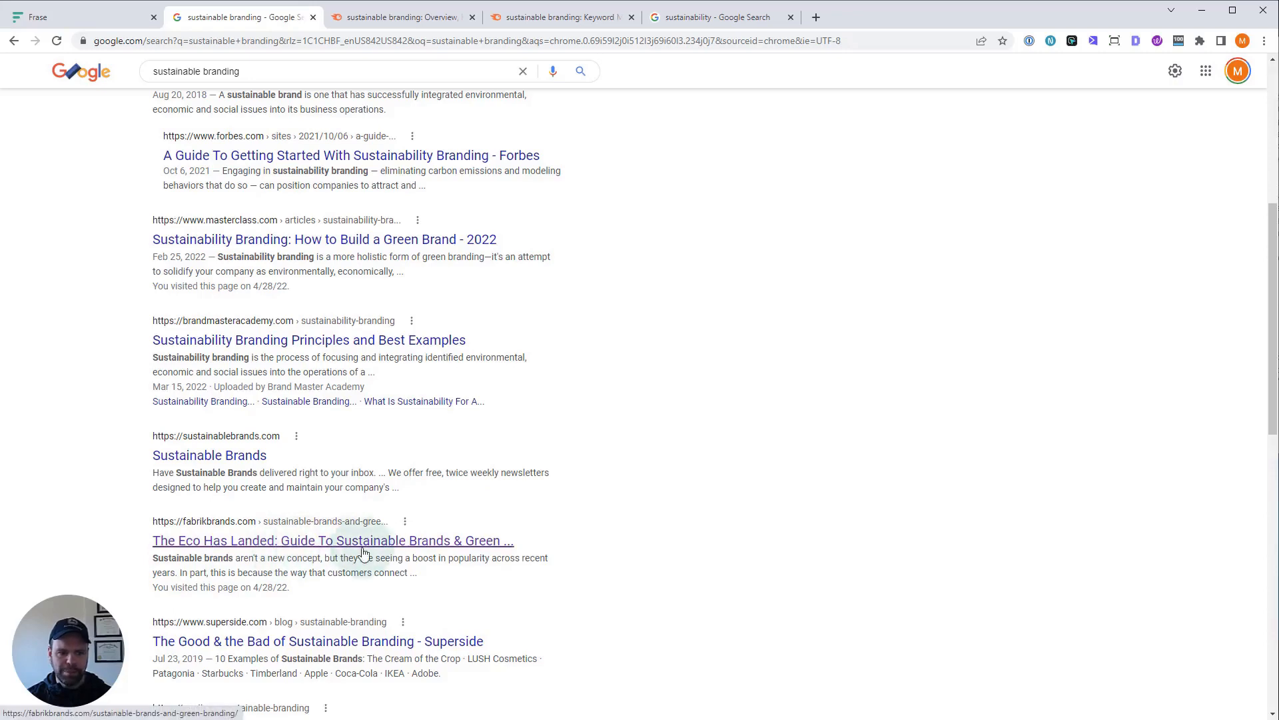
scroll(406, 548, "up", 6)
left_click(410, 547)
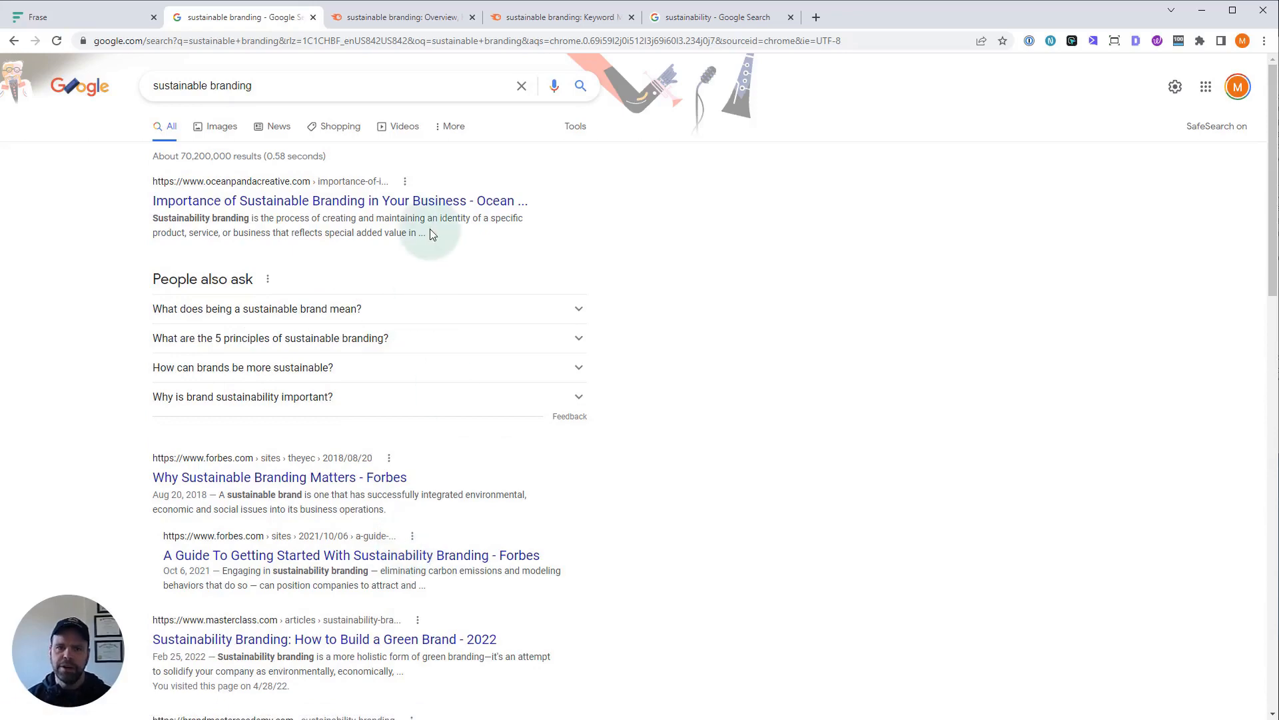
Examine the Semrush keyword metrics for sustainable branding and open its related keyword report
left_click(402, 17)
mouse_move(230, 383)
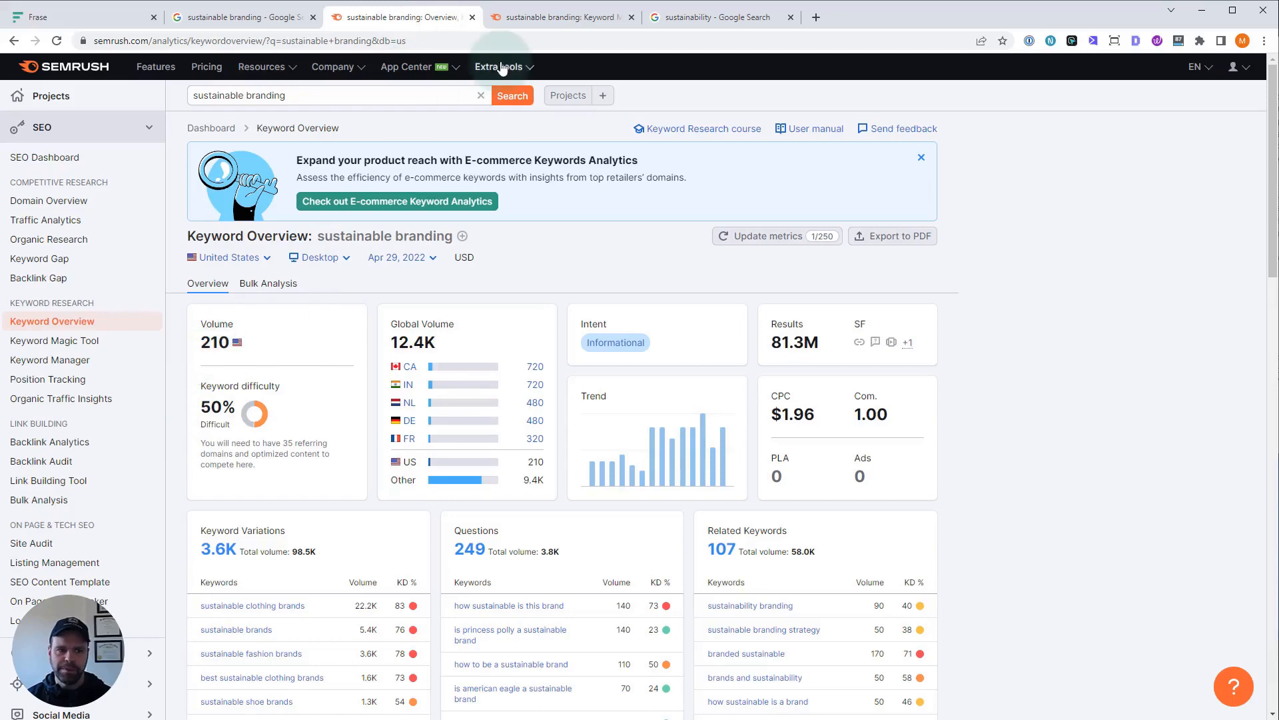
left_click(525, 22)
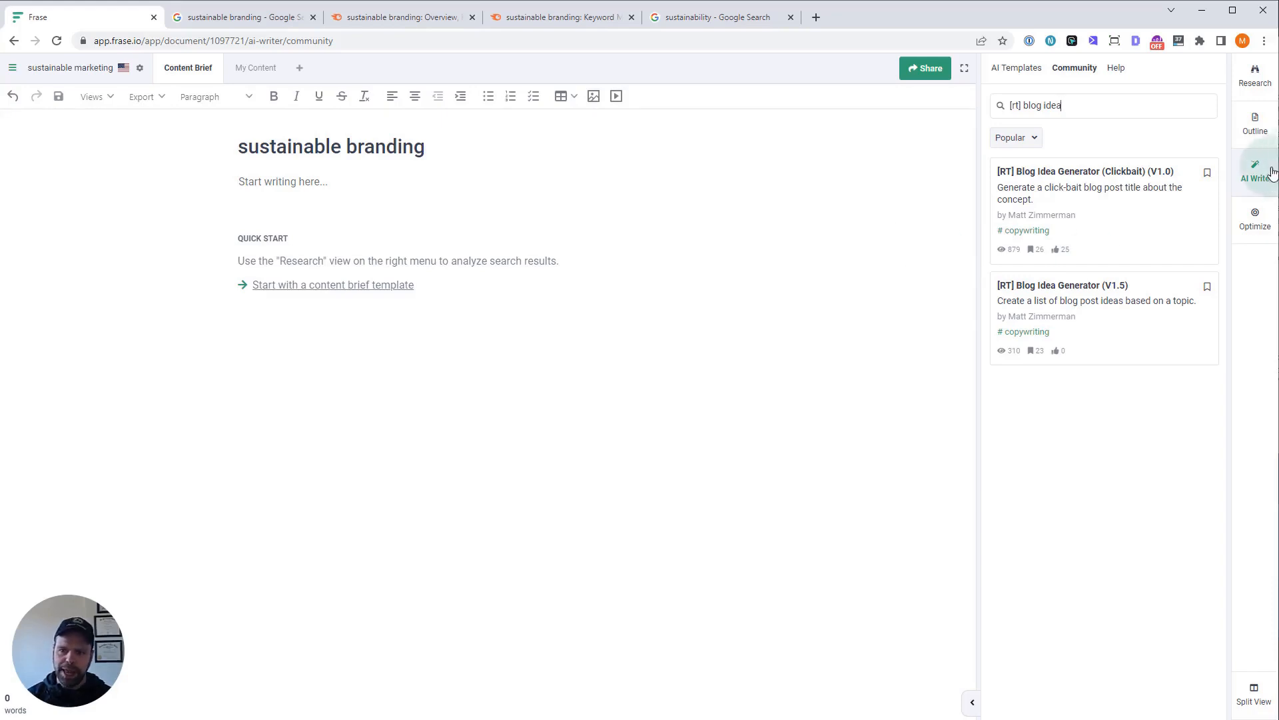
Return to Frase, browse all community templates marked [rt], and restore the template search for [rt] blog idea
left_click(1085, 72)
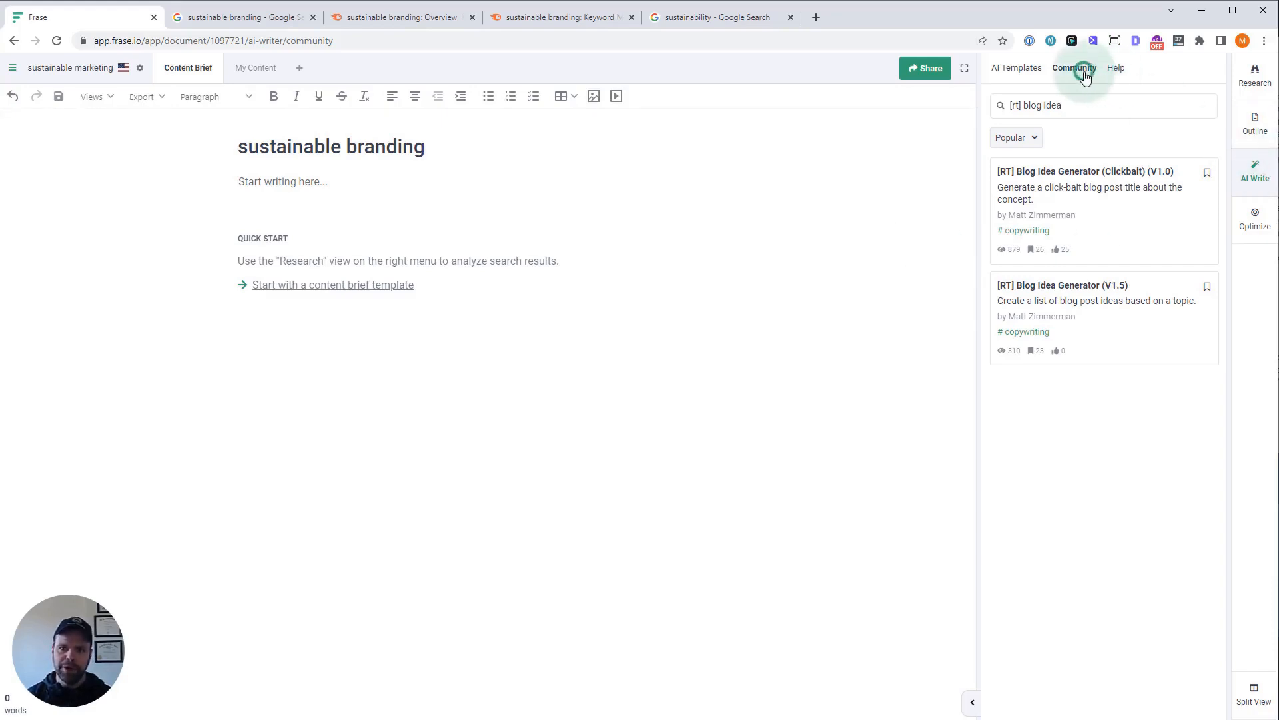
left_click_drag(1021, 105, 1009, 105)
left_click(1022, 105)
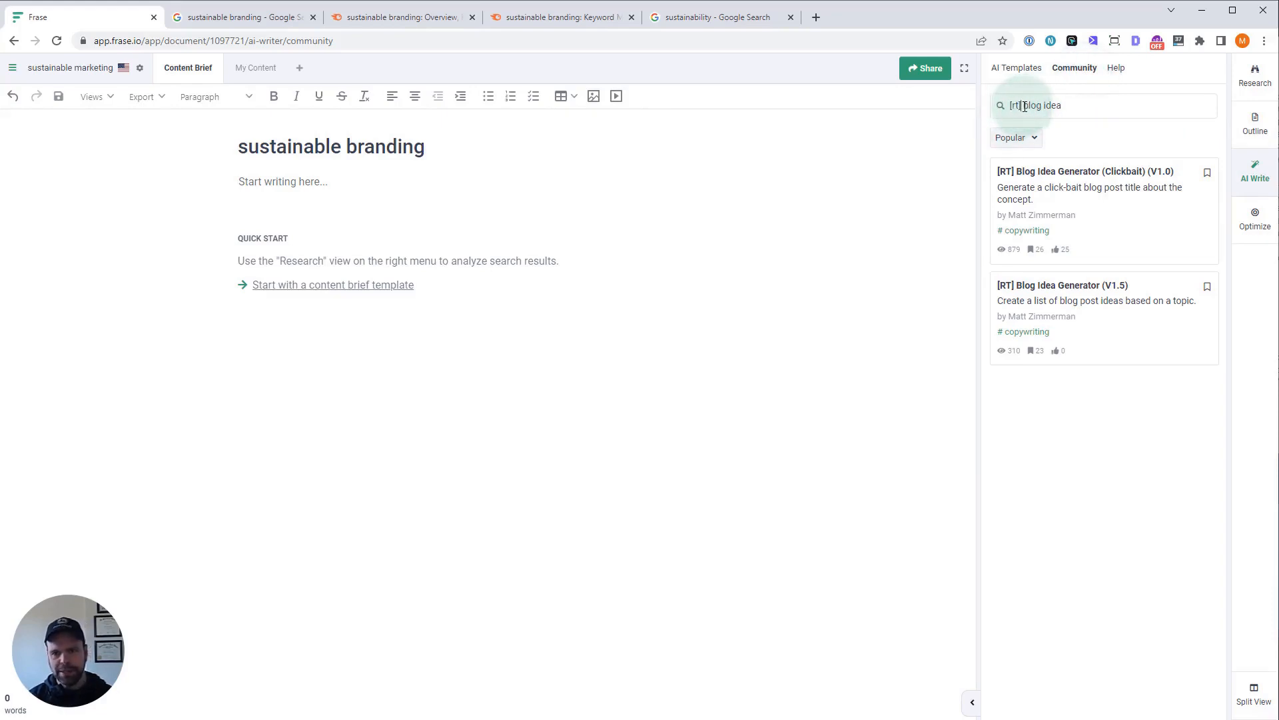
left_click(1148, 106, "shift")
key("BackSpace")
scroll(1143, 533, "down", 10)
scroll(1142, 531, "up", 10)
left_click(1079, 104)
key("ctrl+z")
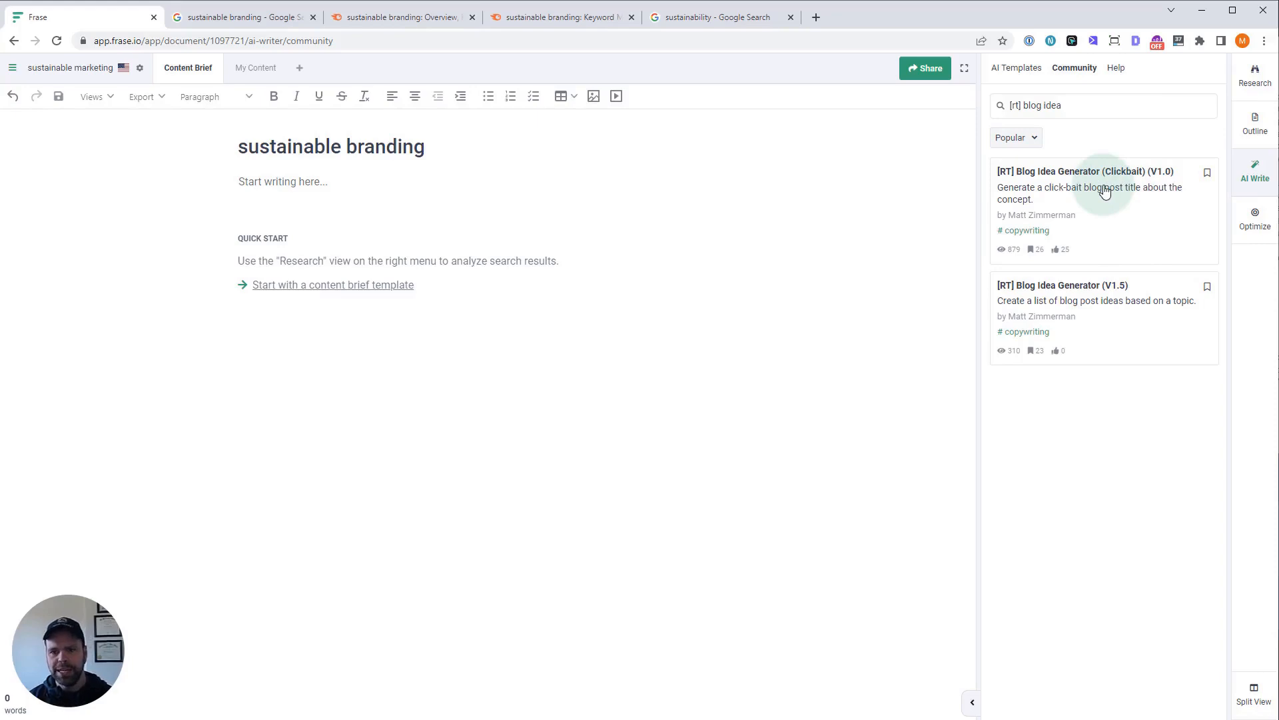
Run the [RT] Blog Idea Generator (V1.5) template with the document title "sustainable branding" as topic and creativity set to 5
left_click(1041, 292)
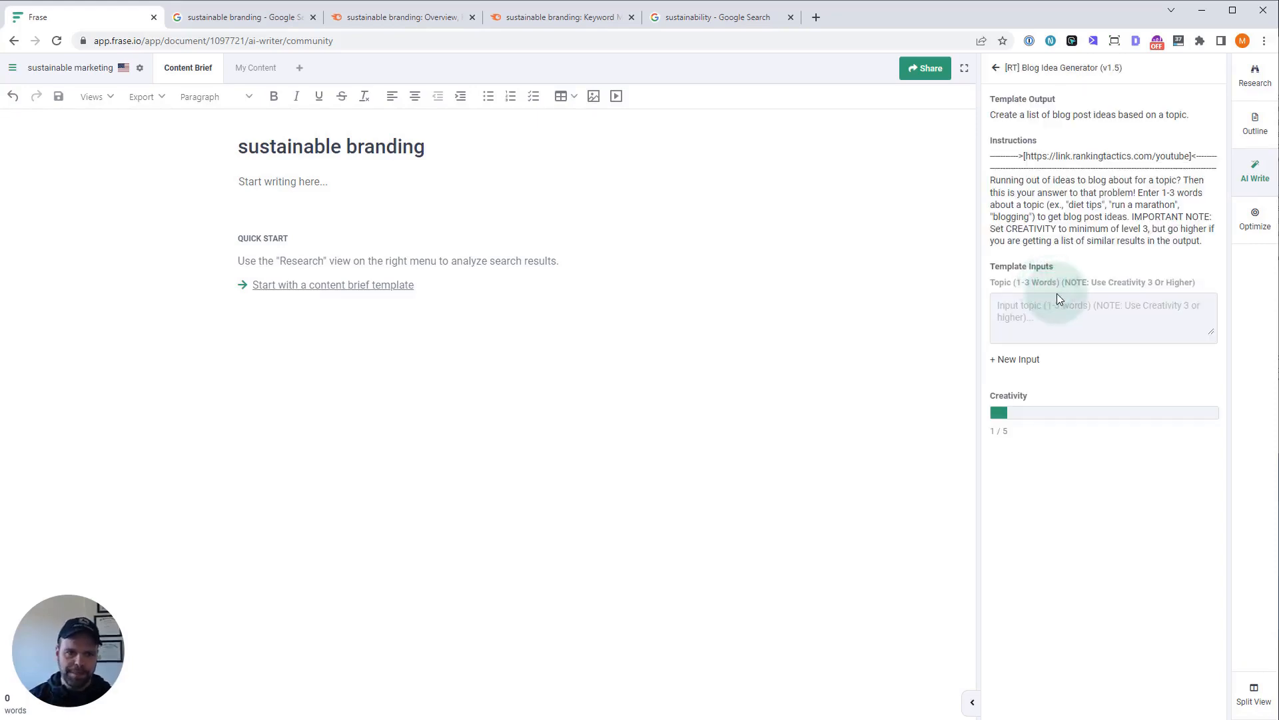
triple_click(384, 145)
key("ctrl+c")
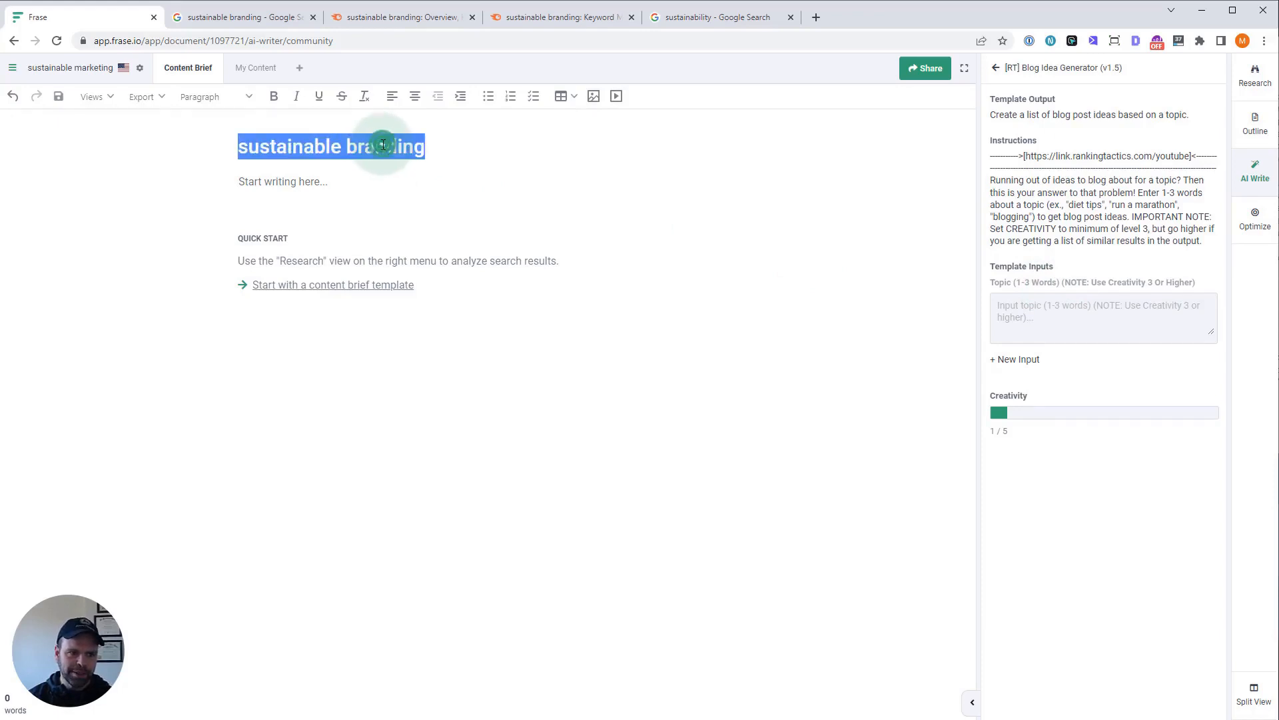
left_click(405, 175)
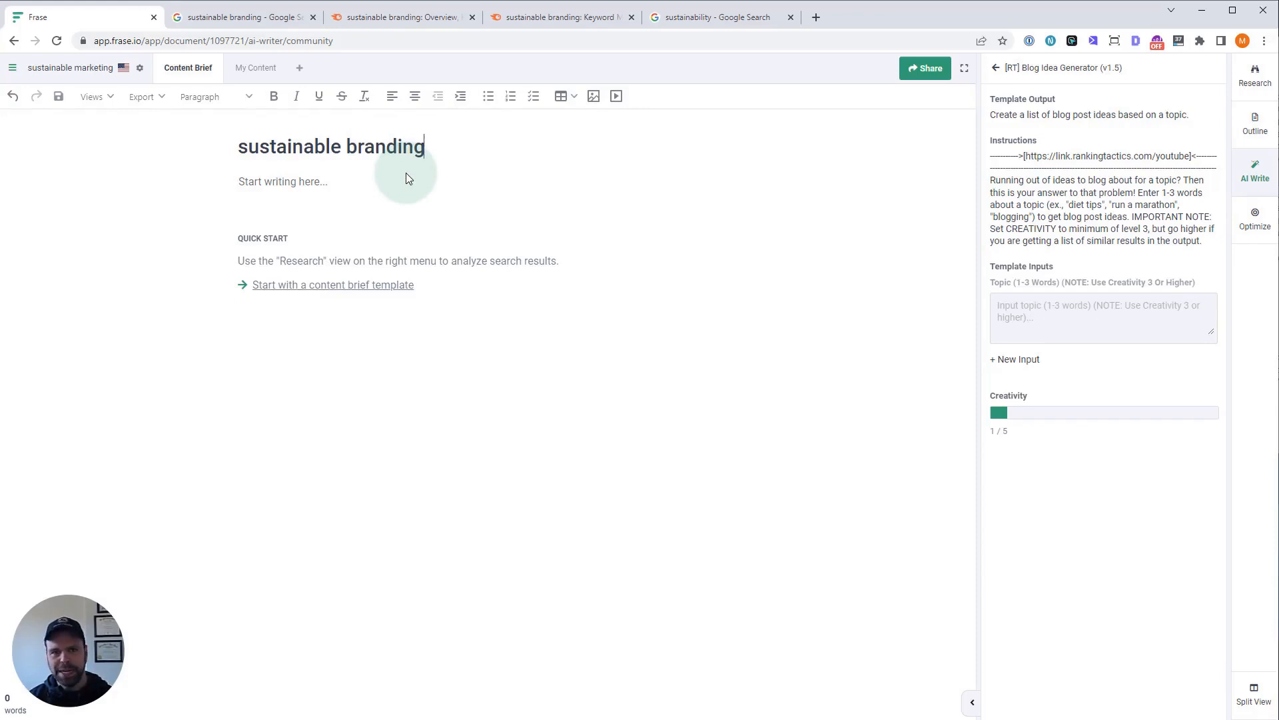
left_click(1053, 323)
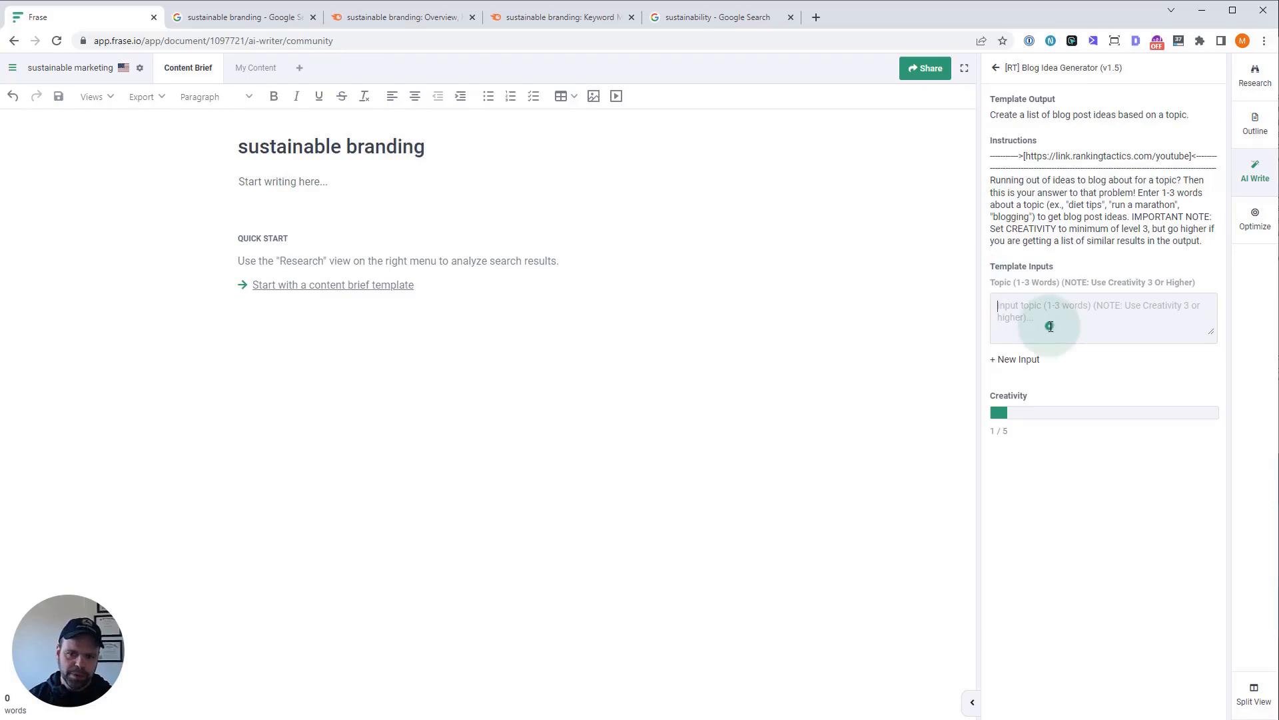
key("ctrl+v")
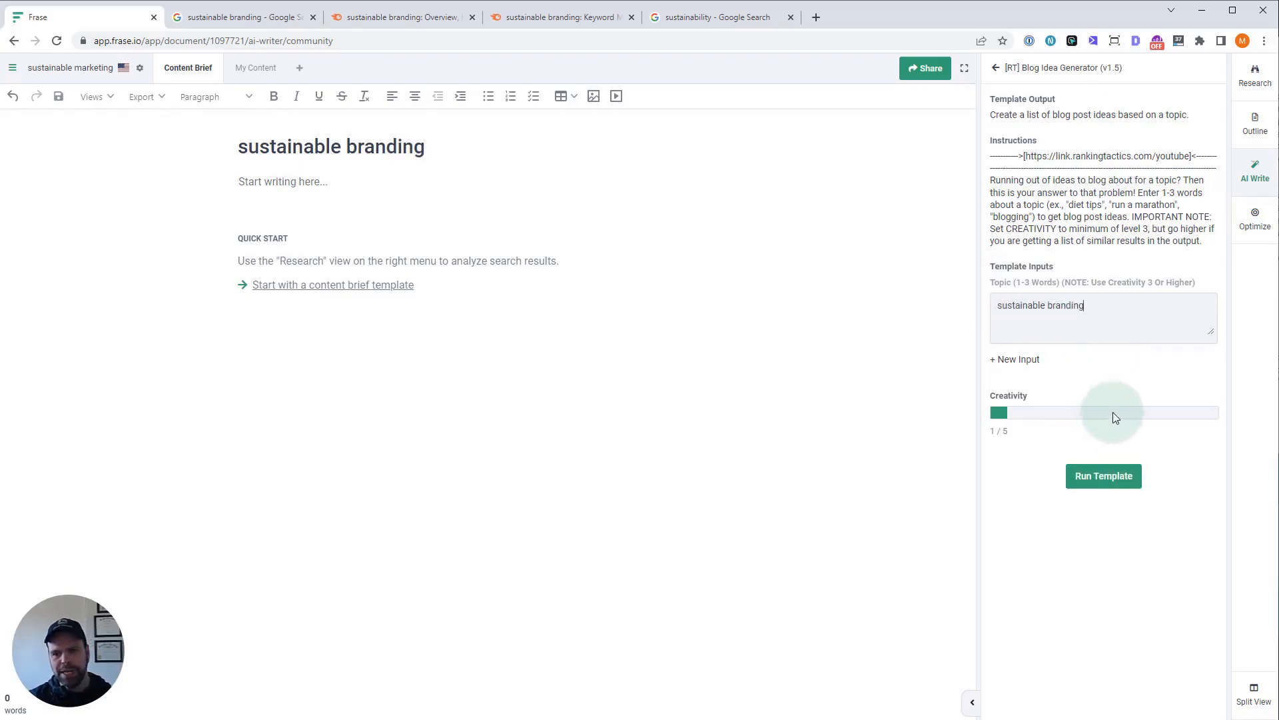
left_click(1210, 414)
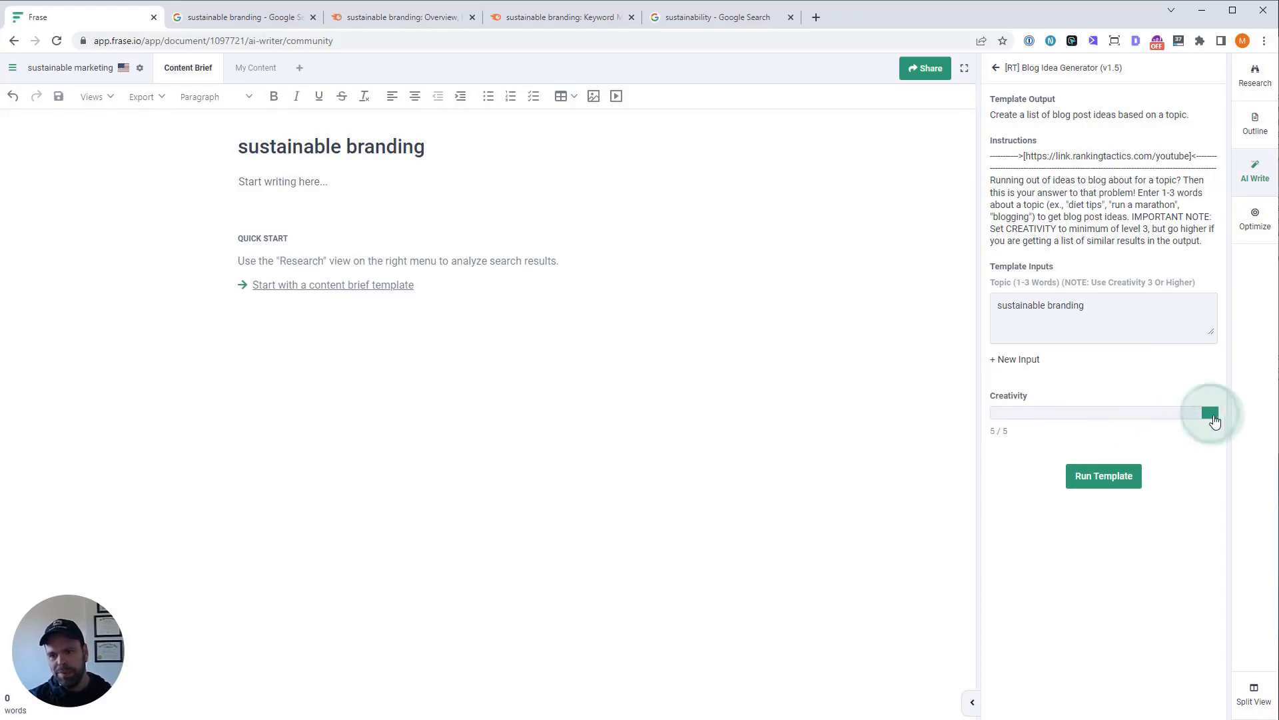
left_click(1106, 486)
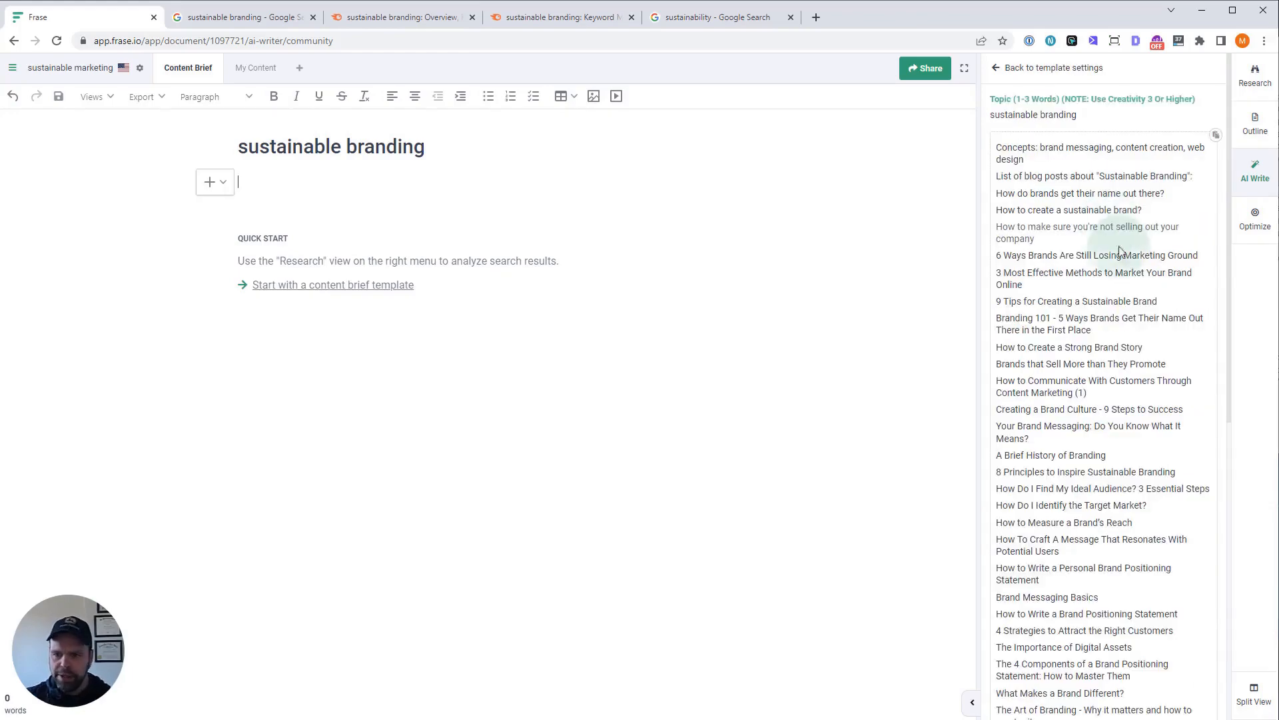
Generate more blog post ideas for the topic and review the first batch of titles
scroll(1029, 586, "down", 8)
left_click(1042, 484)
scroll(1073, 543, "up", 2)
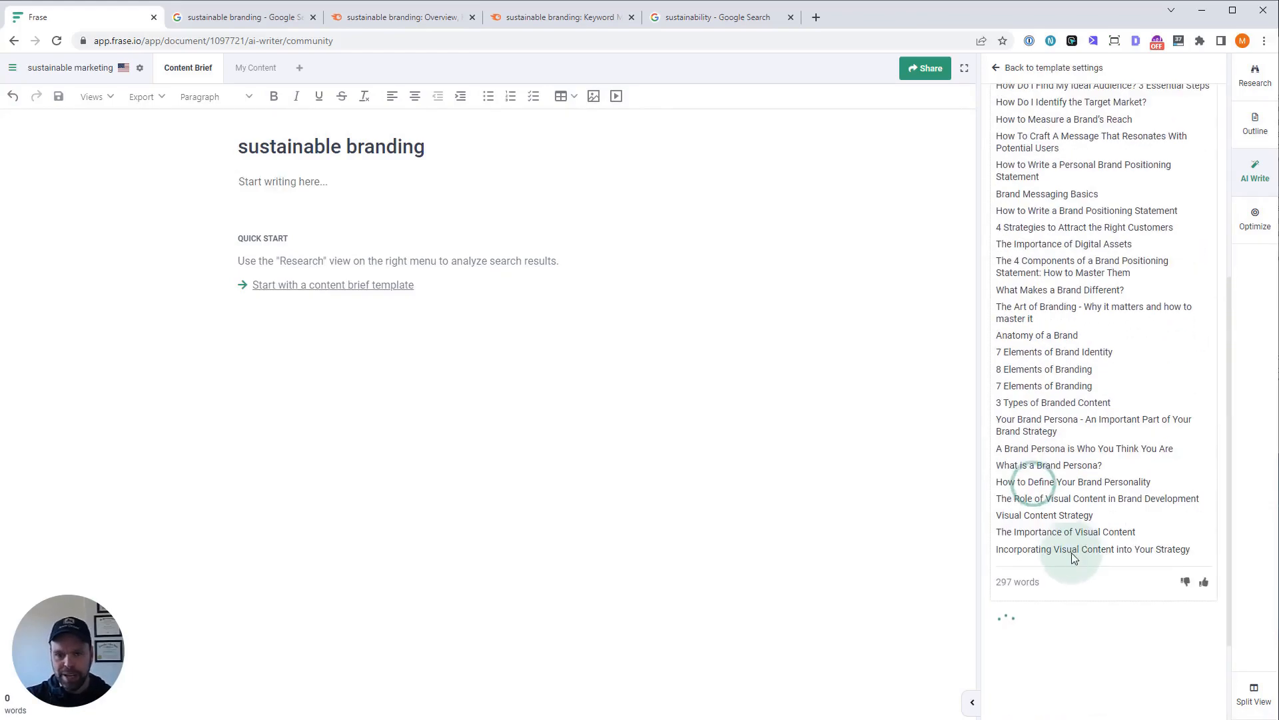
scroll(1073, 531, "up", 2)
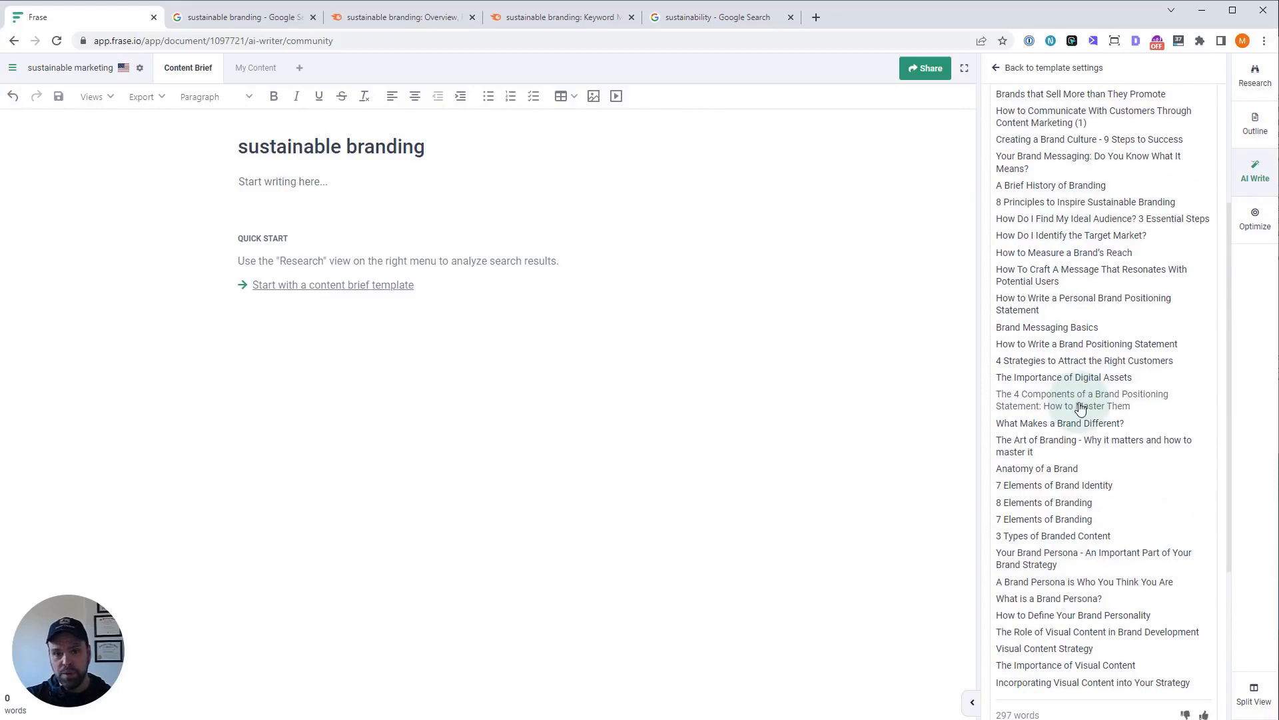
scroll(1073, 527, "up", 4)
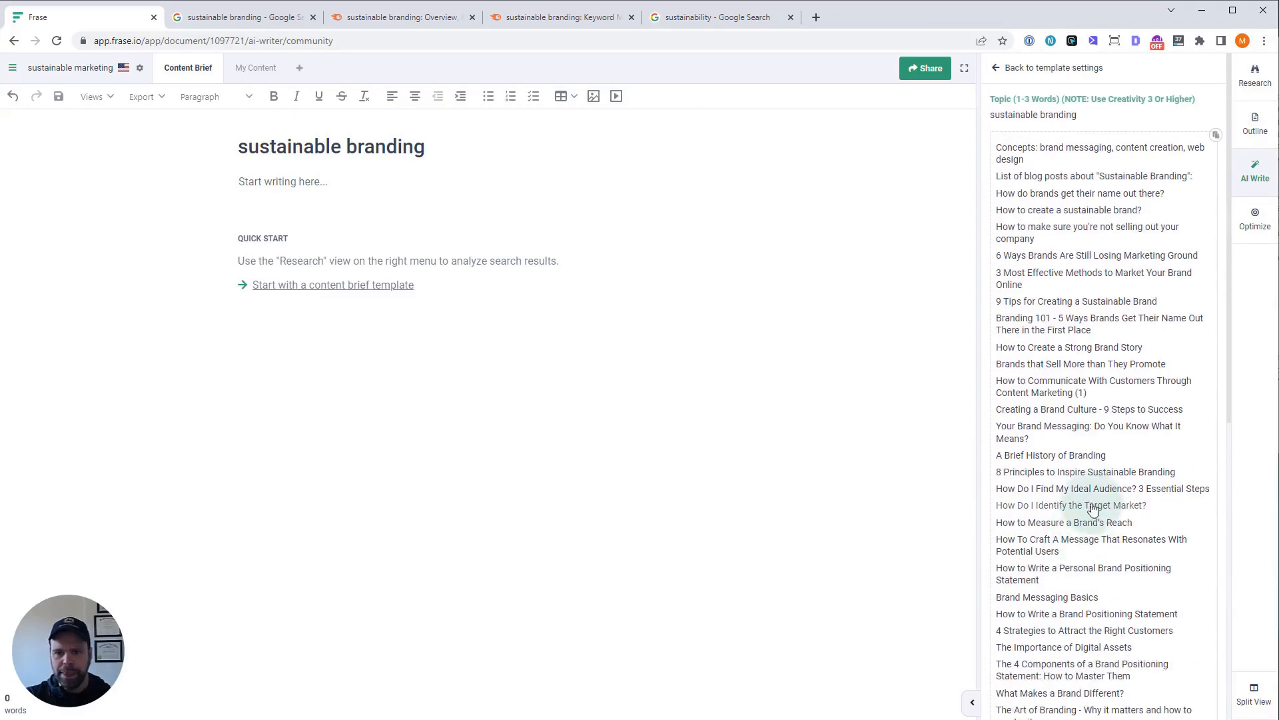
Insert the first-batch ideas on 9 sustainable brand tips, a strong brand story, 8 sustainable branding principles and crafting a resonating message into the document
left_click(1071, 308)
left_click(1071, 348)
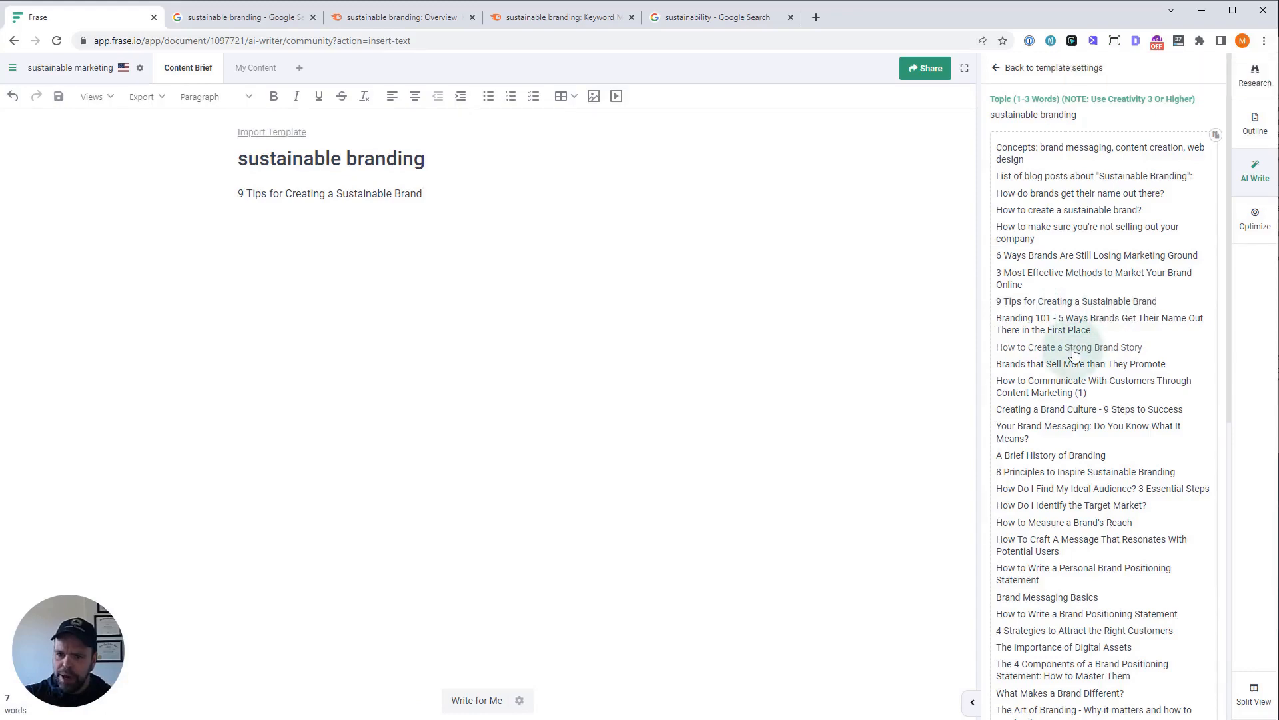
scroll(1126, 379, "down", 2)
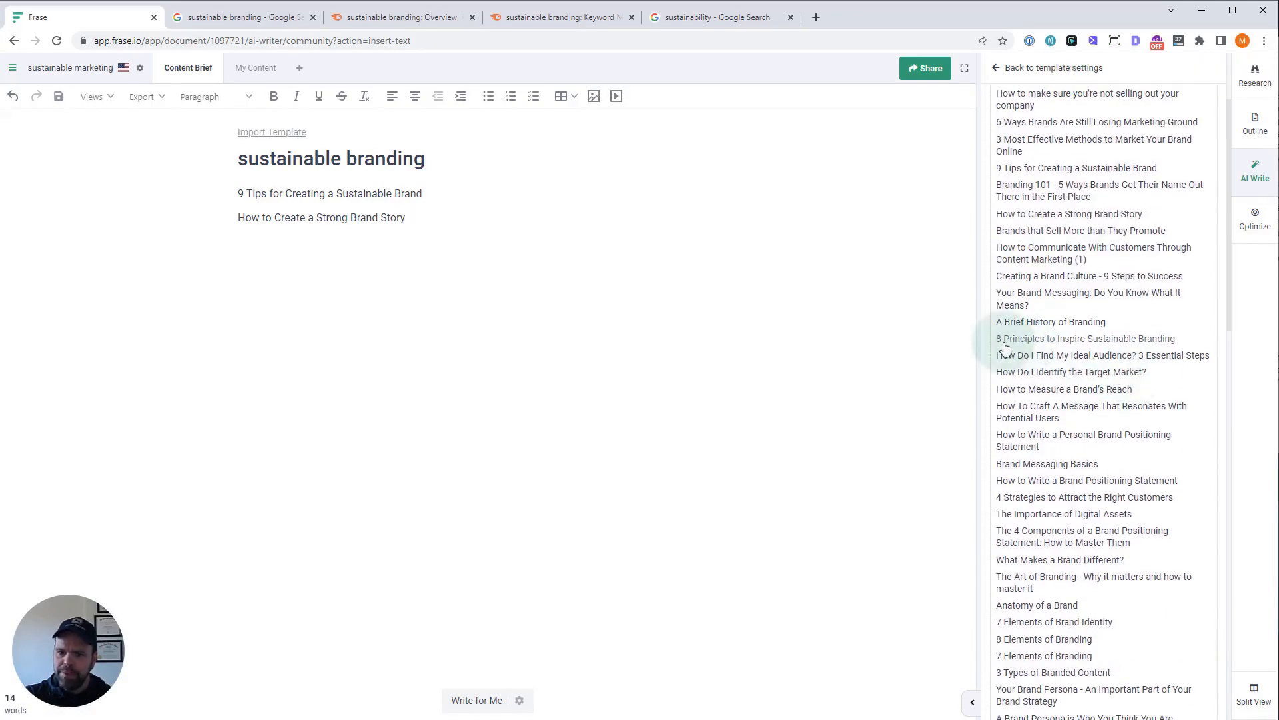
left_click(1078, 345)
scroll(1067, 320, "down", 2)
left_click(1031, 290)
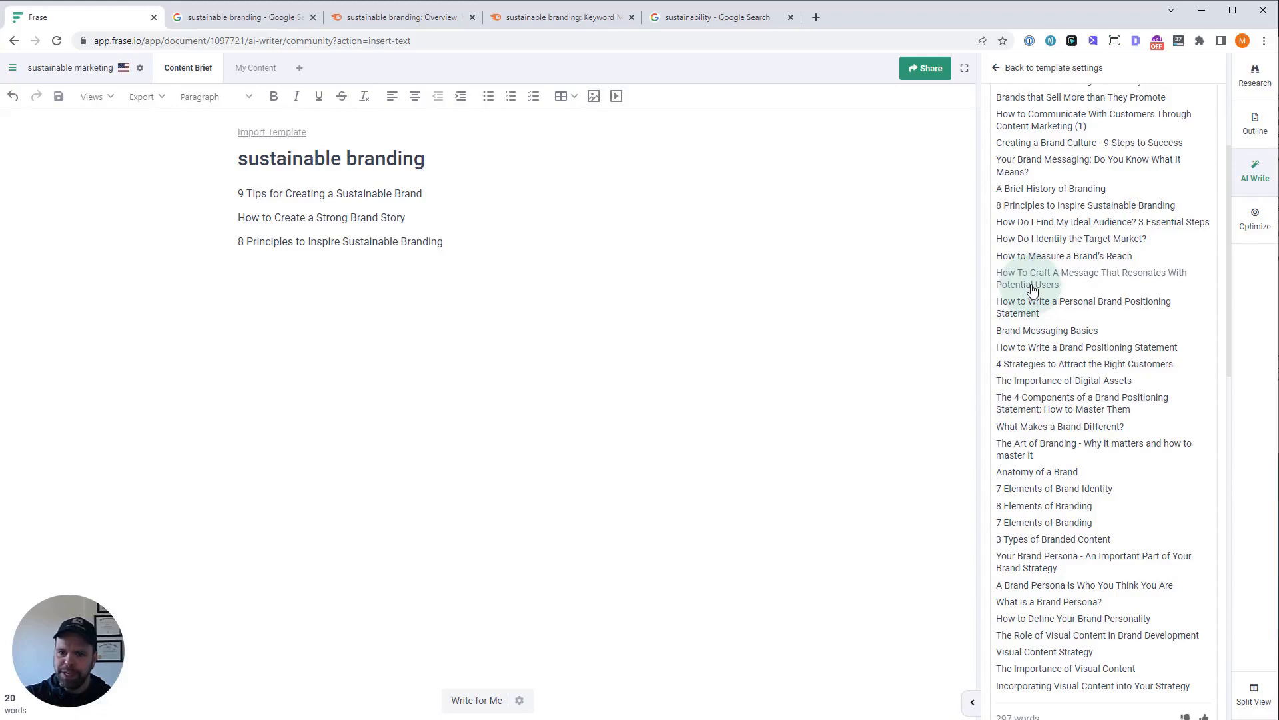
Insert "13 Companies With Products That Are 100% Recyclable or Reusable by 2025" and "How Brands Can Become More Sustainably-Mindful" from the second batch
scroll(1066, 320, "down", 8)
left_click(1070, 233)
left_click(1070, 217)
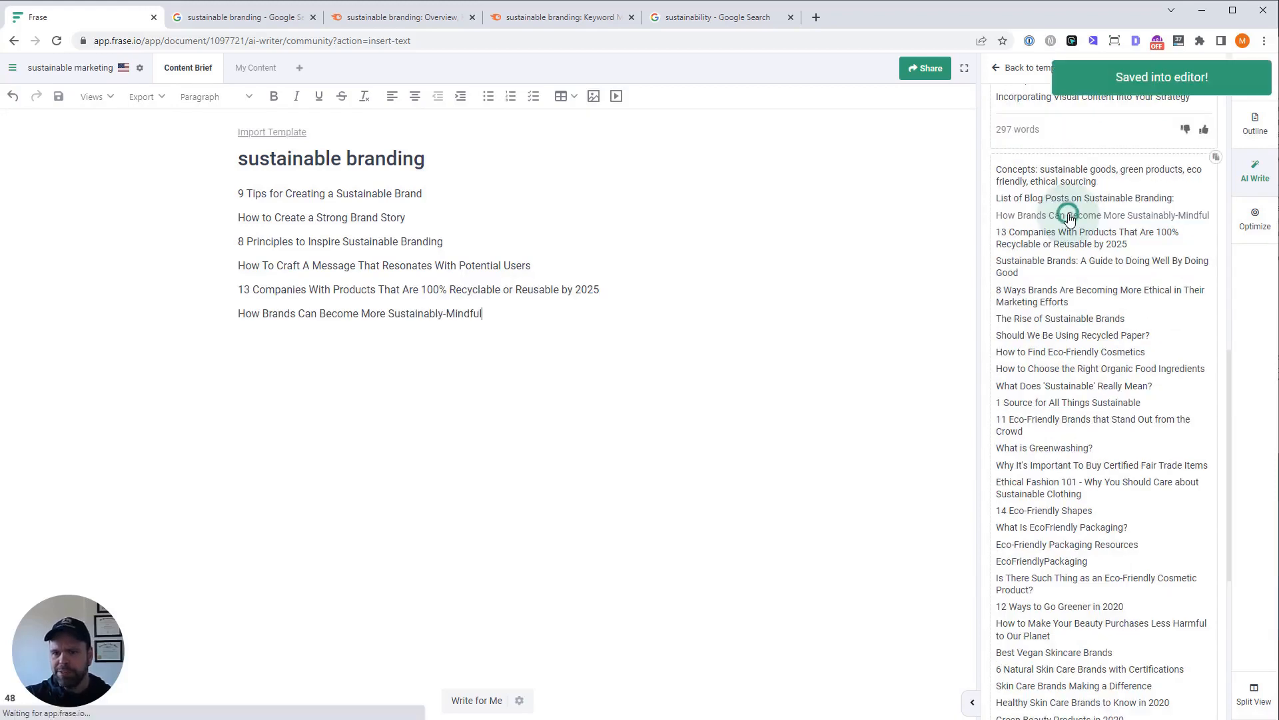
Add "The Rise of Sustainable Brands", "How to Find Eco-Friendly Cosmetics", "What Does 'Sustainable' Really Mean?" and the Ethical Fashion 101 idea to the document
left_click(1062, 321)
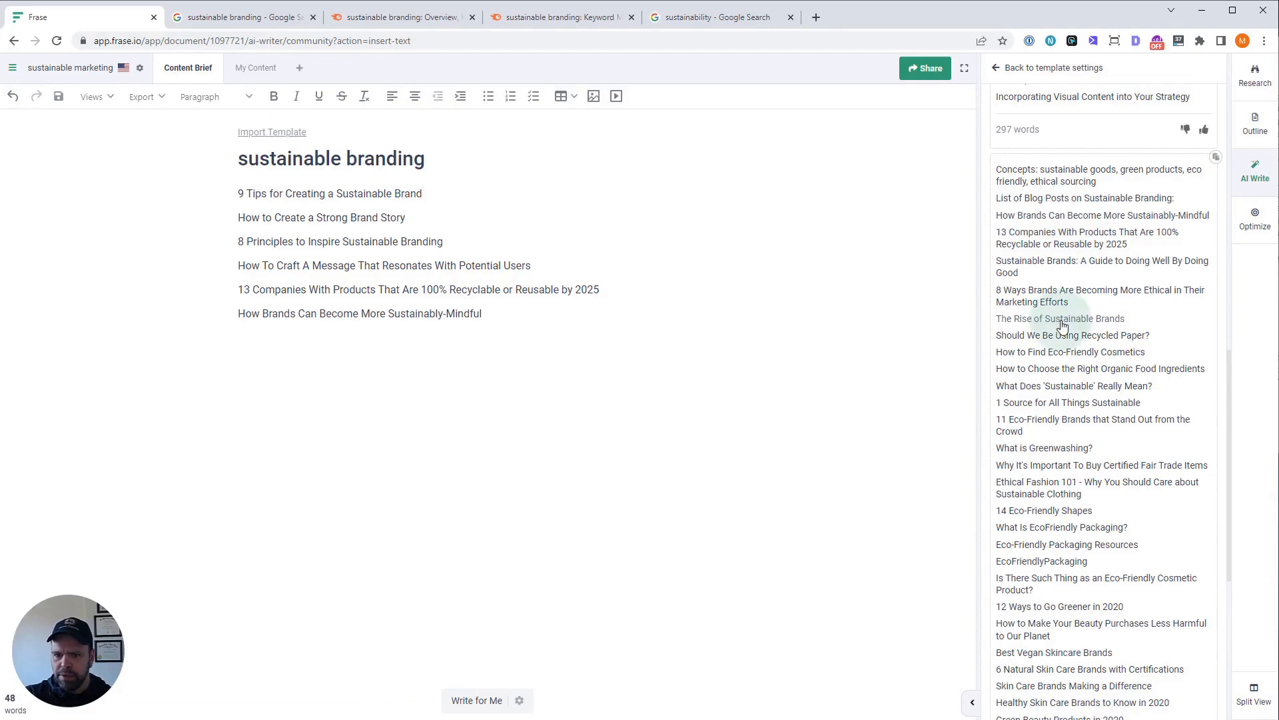
left_click(1070, 352)
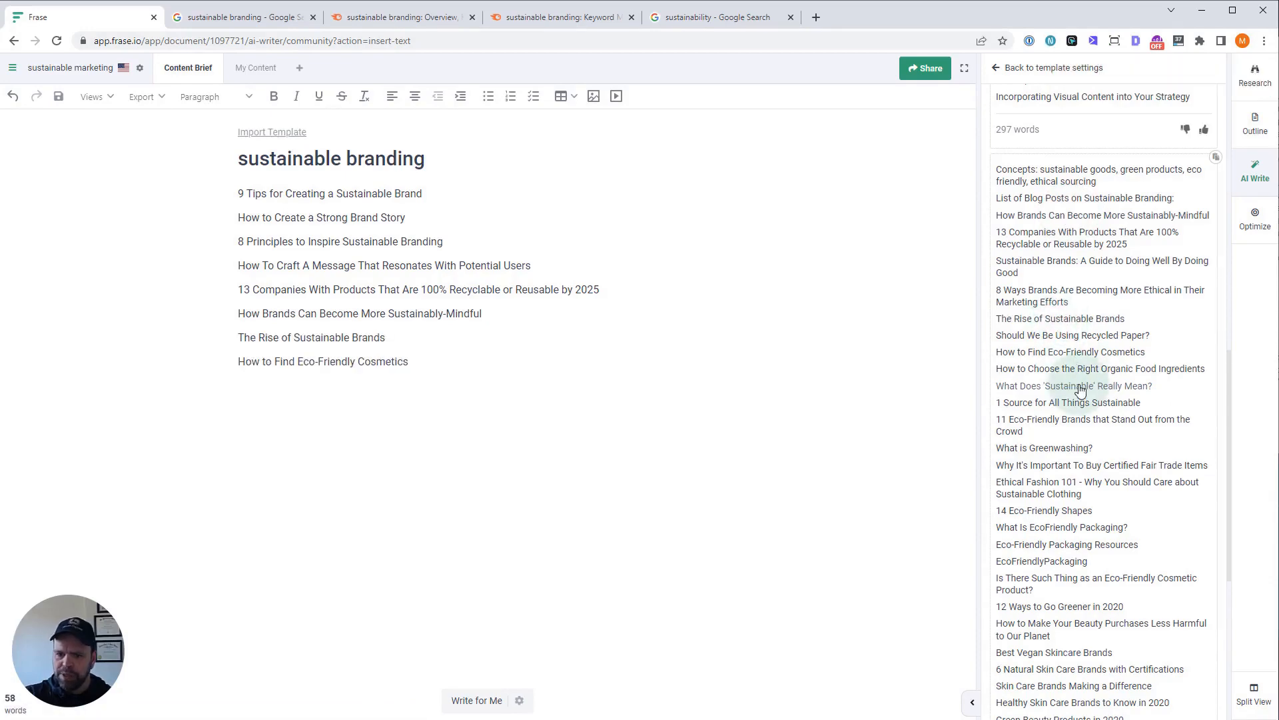
left_click(1078, 386)
left_click(1140, 485)
Add the third-batch ideas on 9 green marketing brands, 16 corporate social responsibility brands and 13 sustainable branding strategies to the document
scroll(1068, 367, "down", 10)
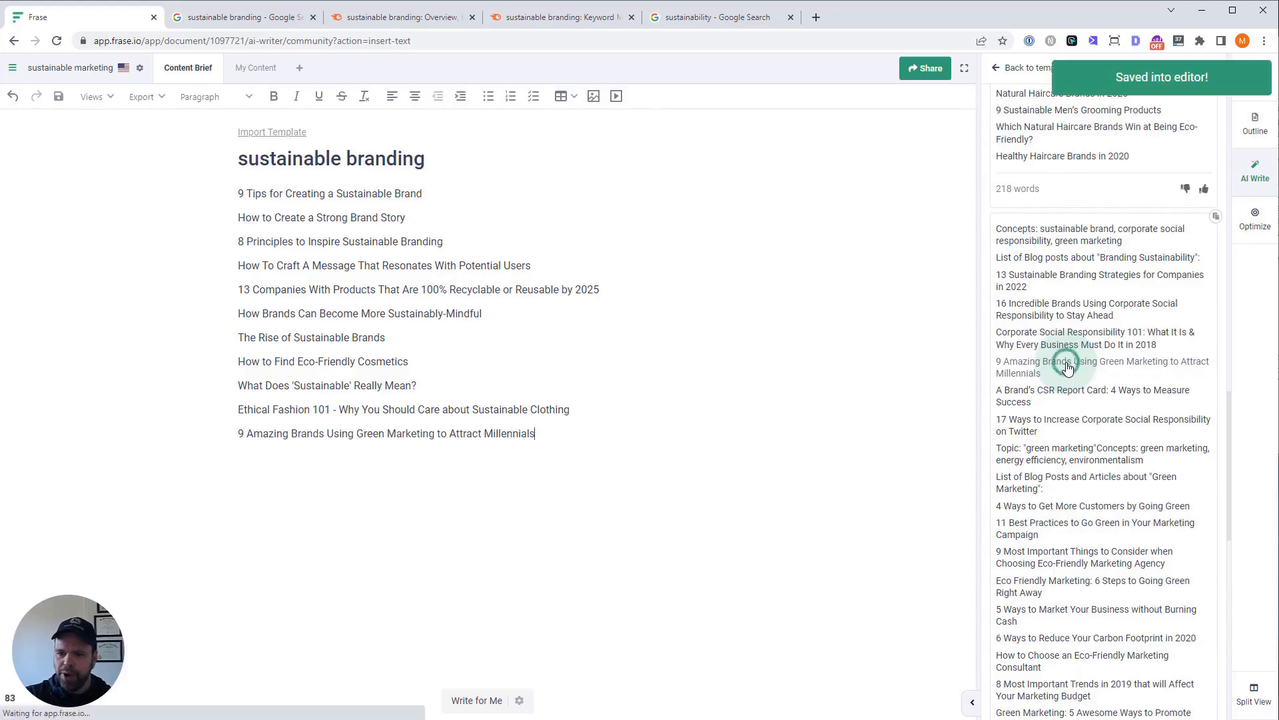
left_click(1045, 309)
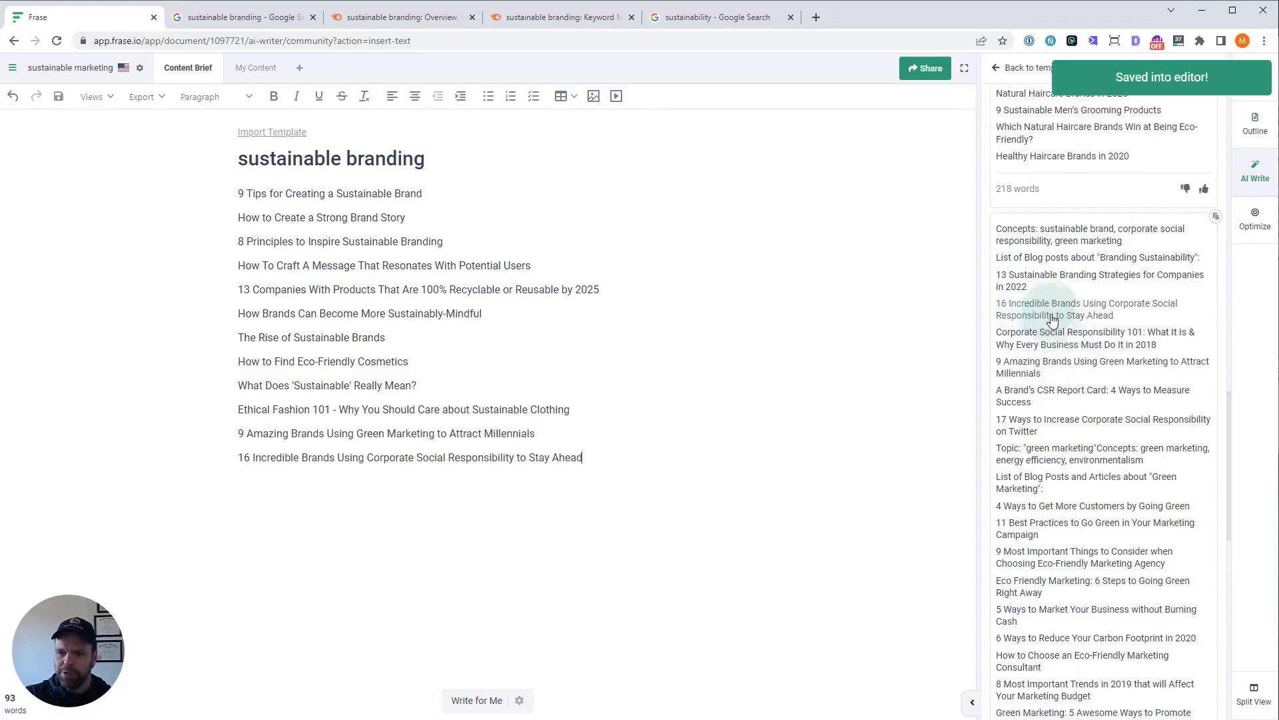
left_click(1022, 290)
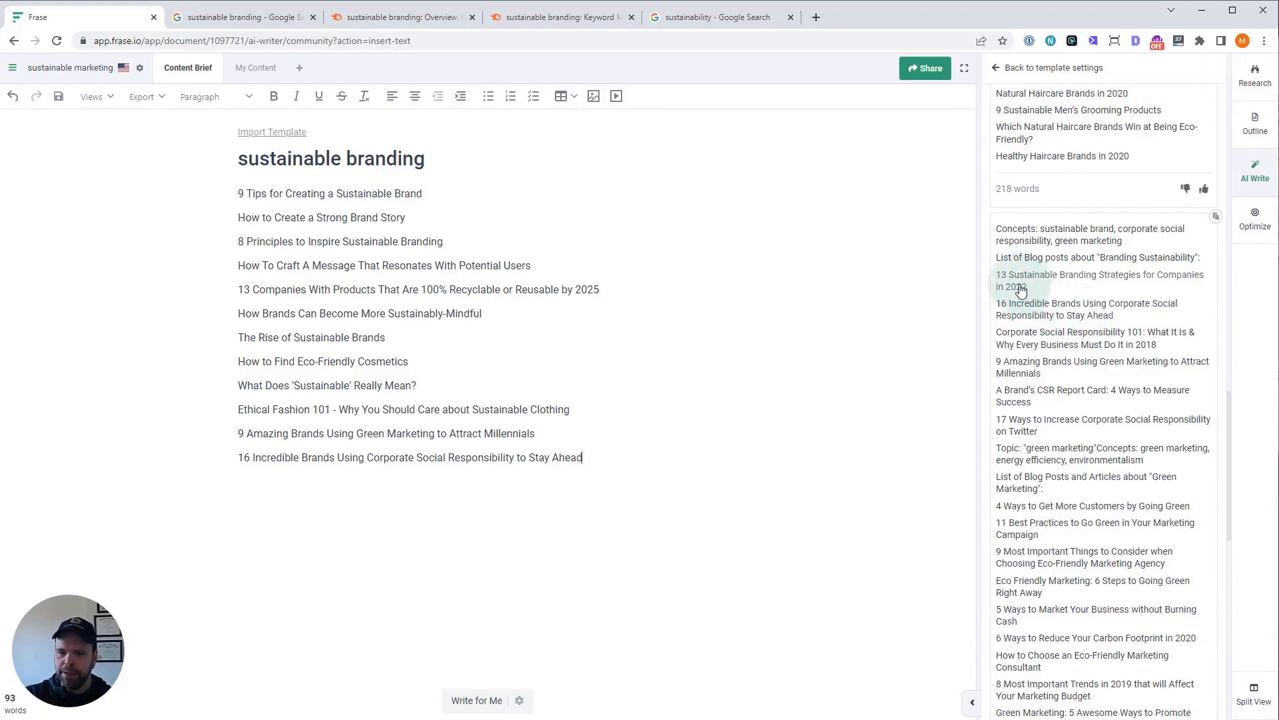
left_click(1043, 281)
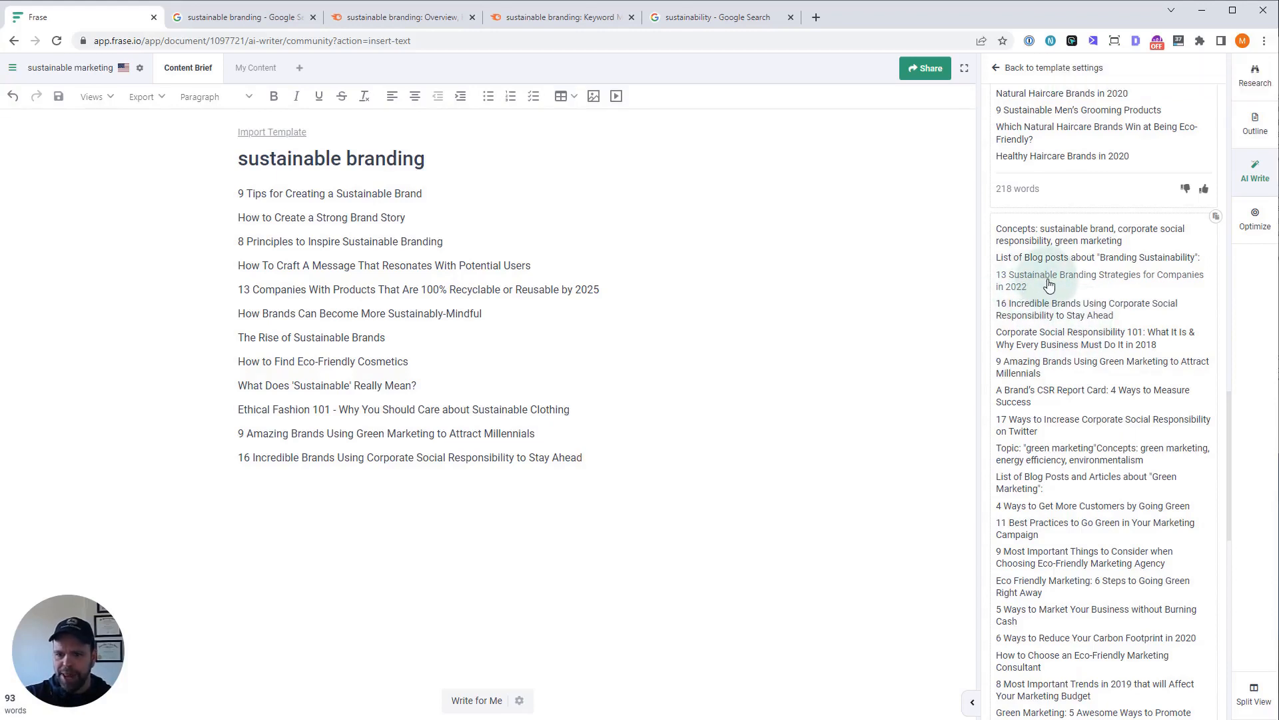
left_click(1056, 280)
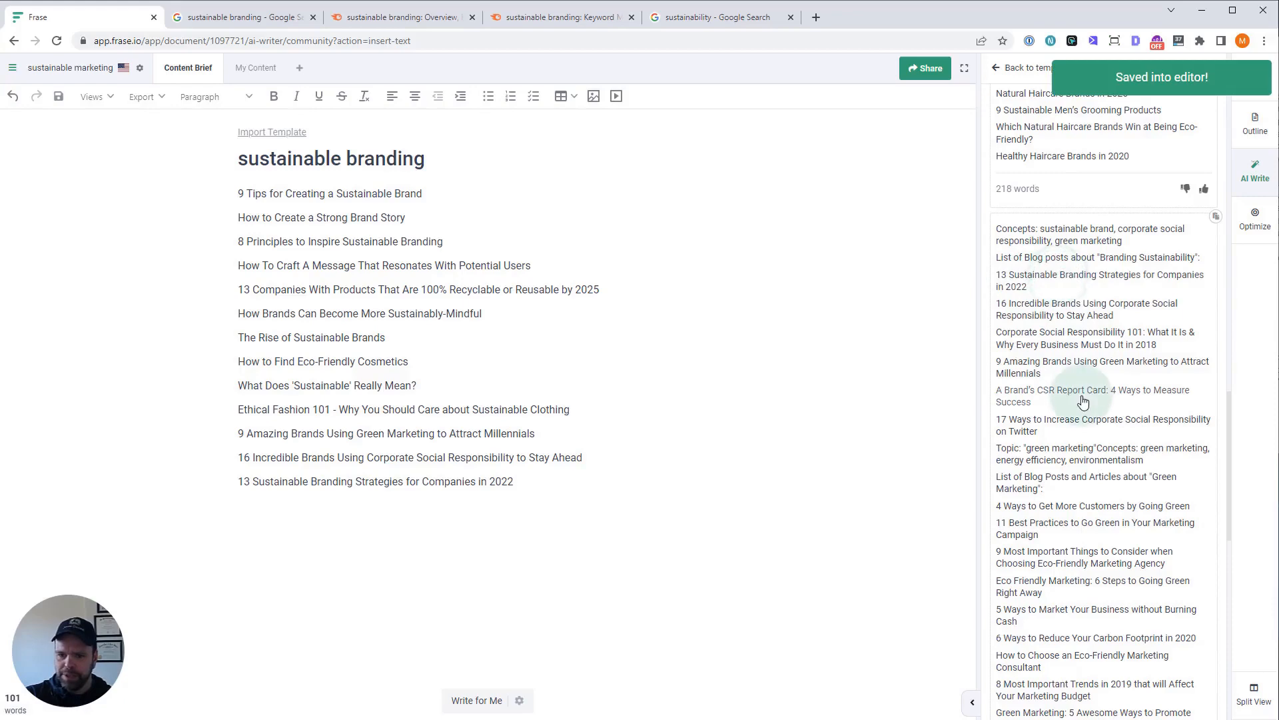
Add the ideas on 17 ways to increase social responsibility on Twitter, 6 eco-friendly marketing steps and choosing an eco-friendly marketing agency
left_click(1056, 425)
scroll(1056, 420, "down", 4)
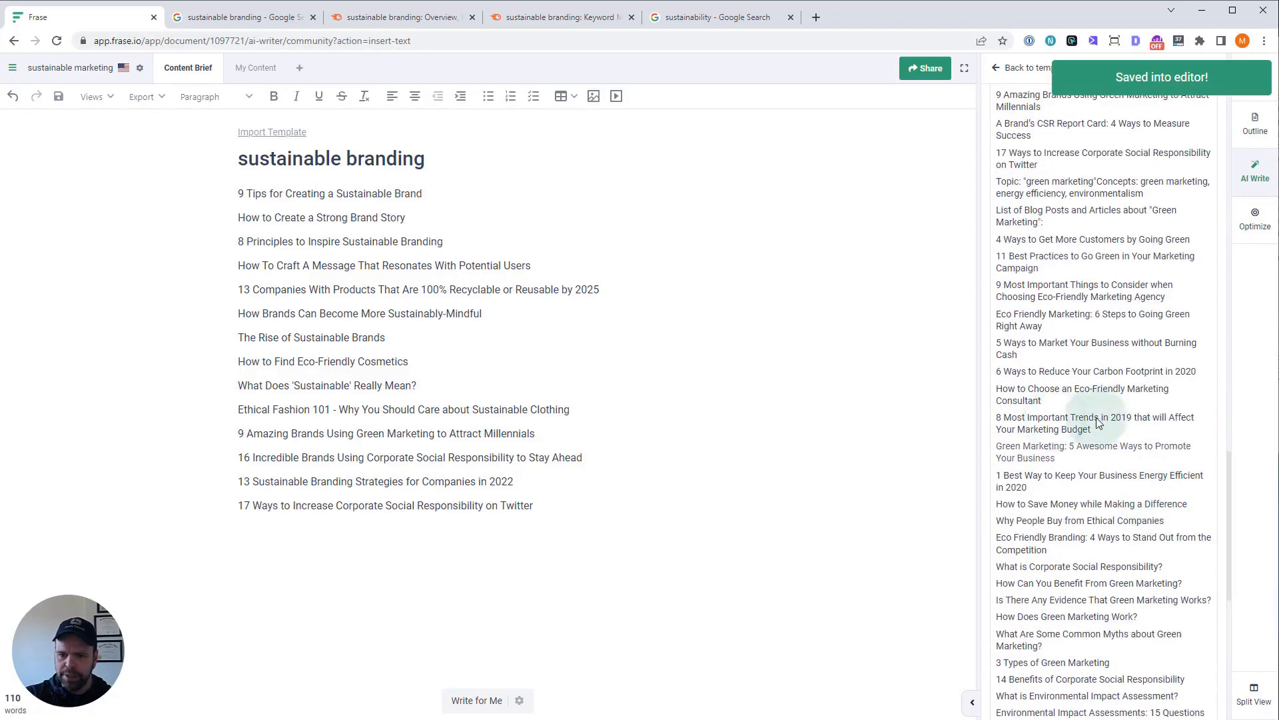
left_click(1054, 320)
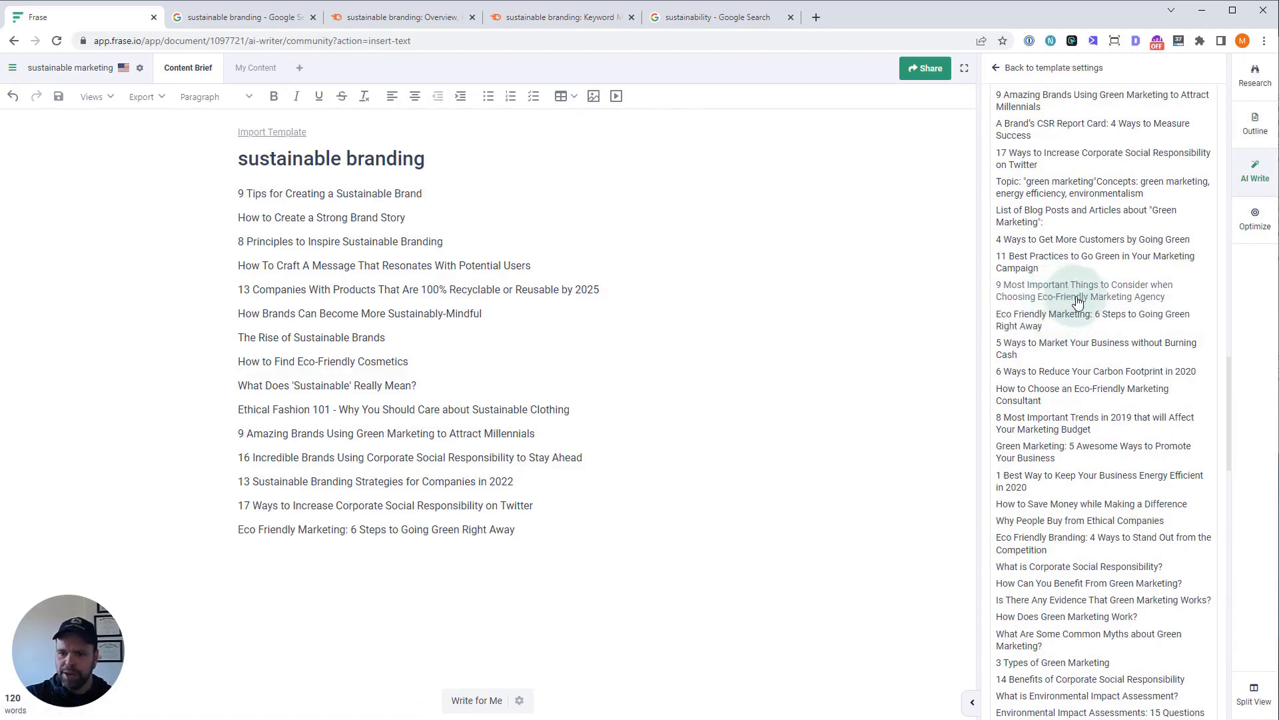
left_click(1078, 301)
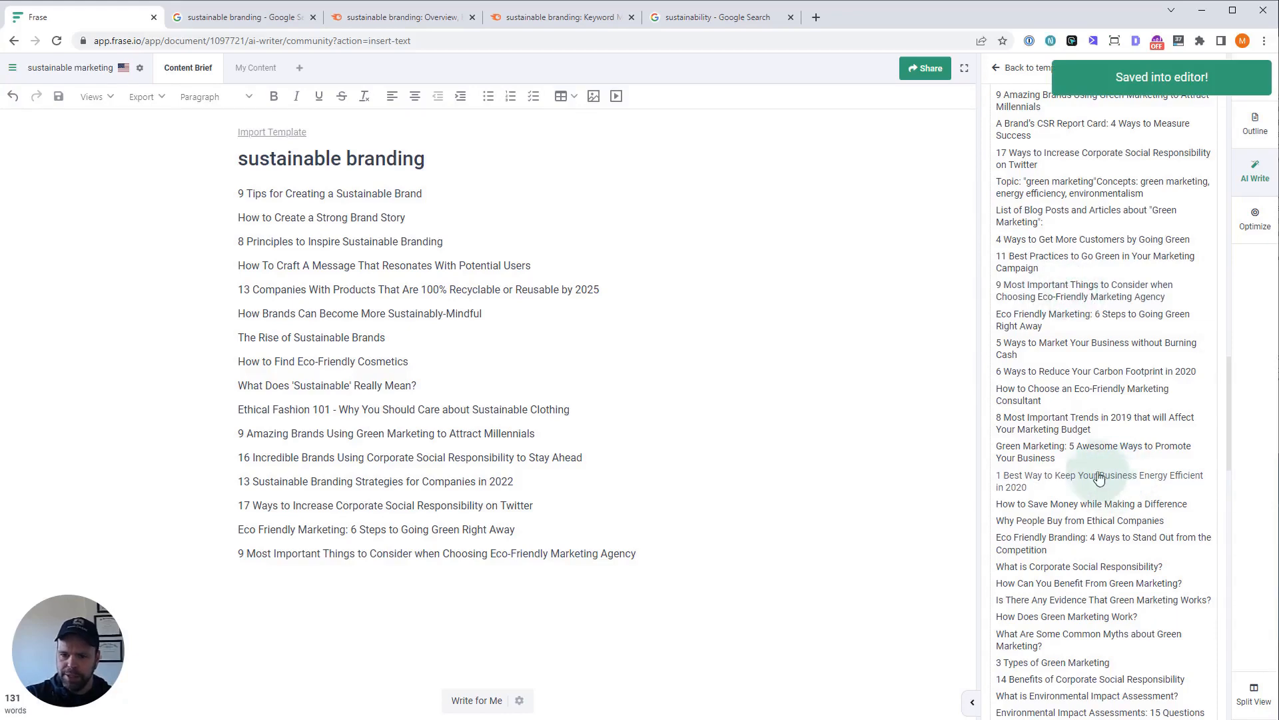
Add the ideas on 5 green marketing ways, evidence that green marketing works, what corporate social responsibility is, and 4 eco-friendly branding ways to the document
left_click(1045, 459)
scroll(1069, 470, "down", 2)
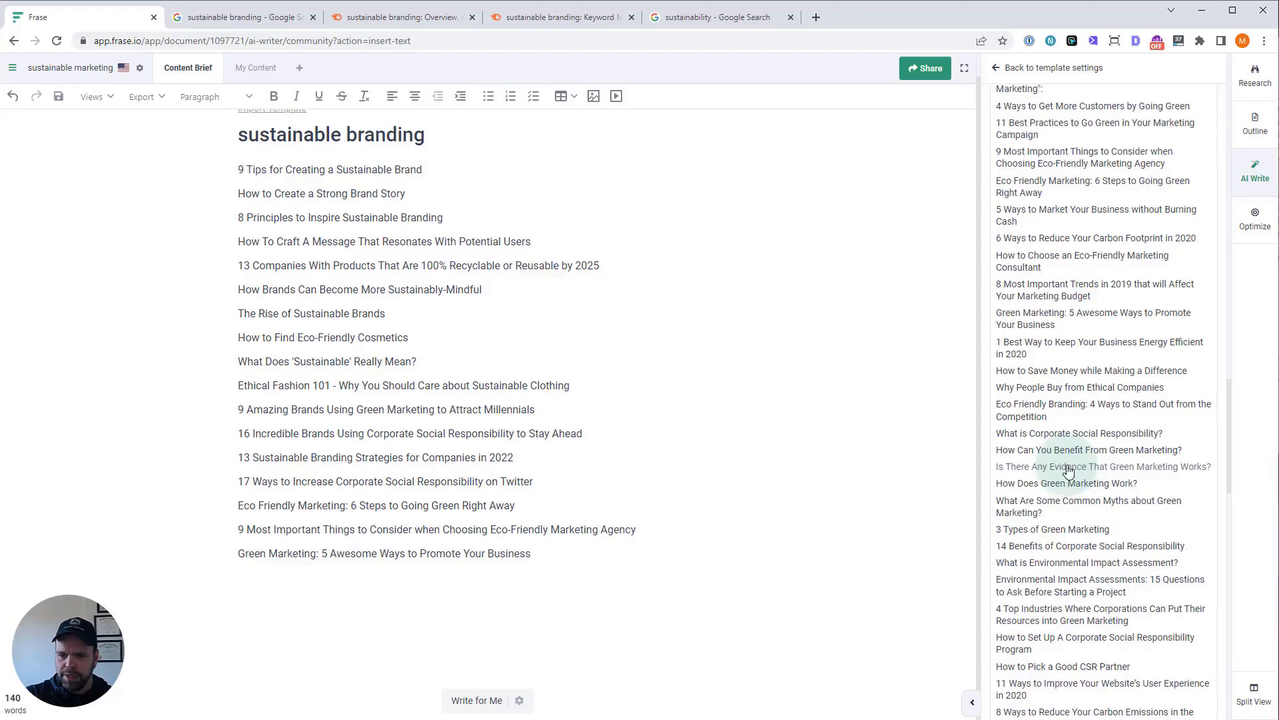
left_click(1067, 470)
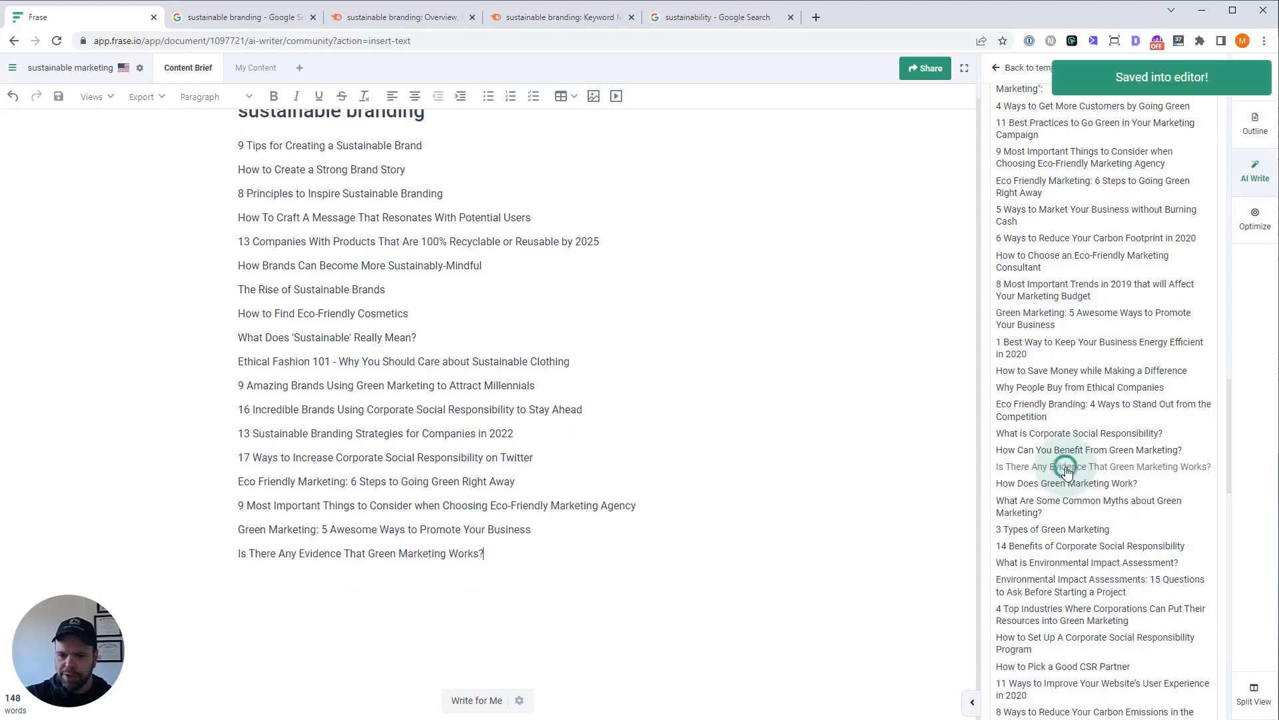
left_click(1065, 440)
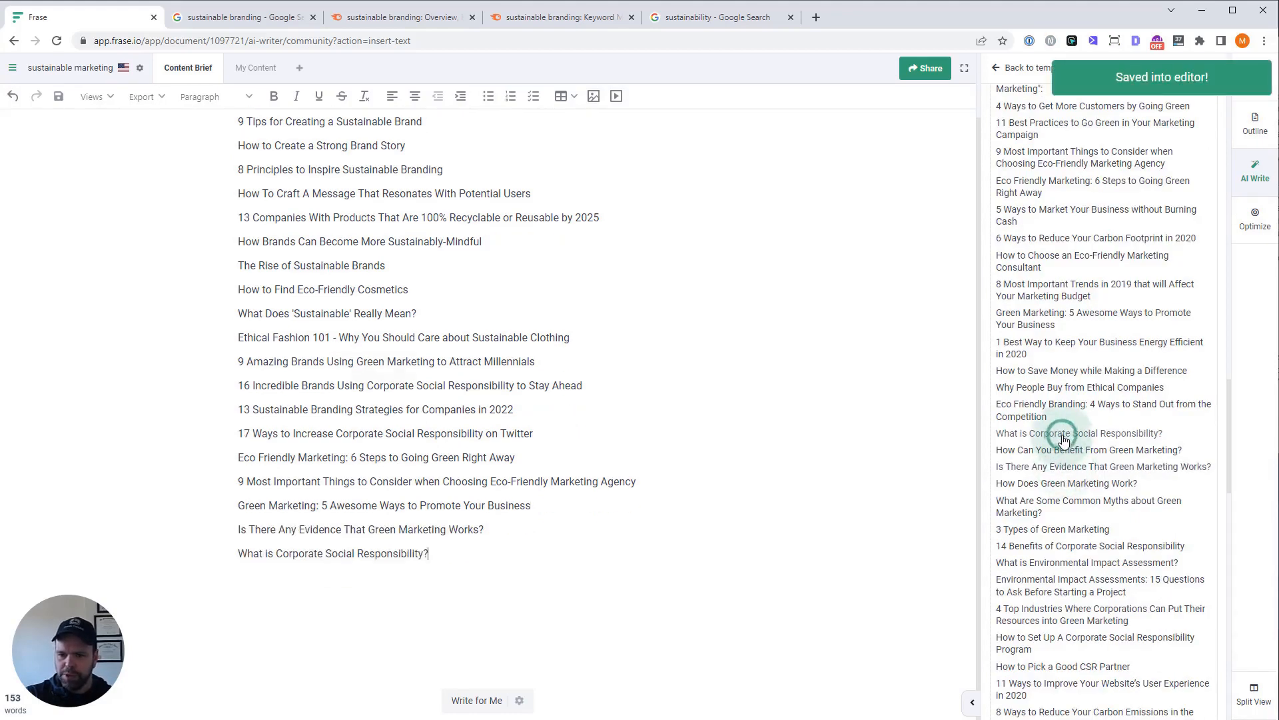
left_click(1033, 413)
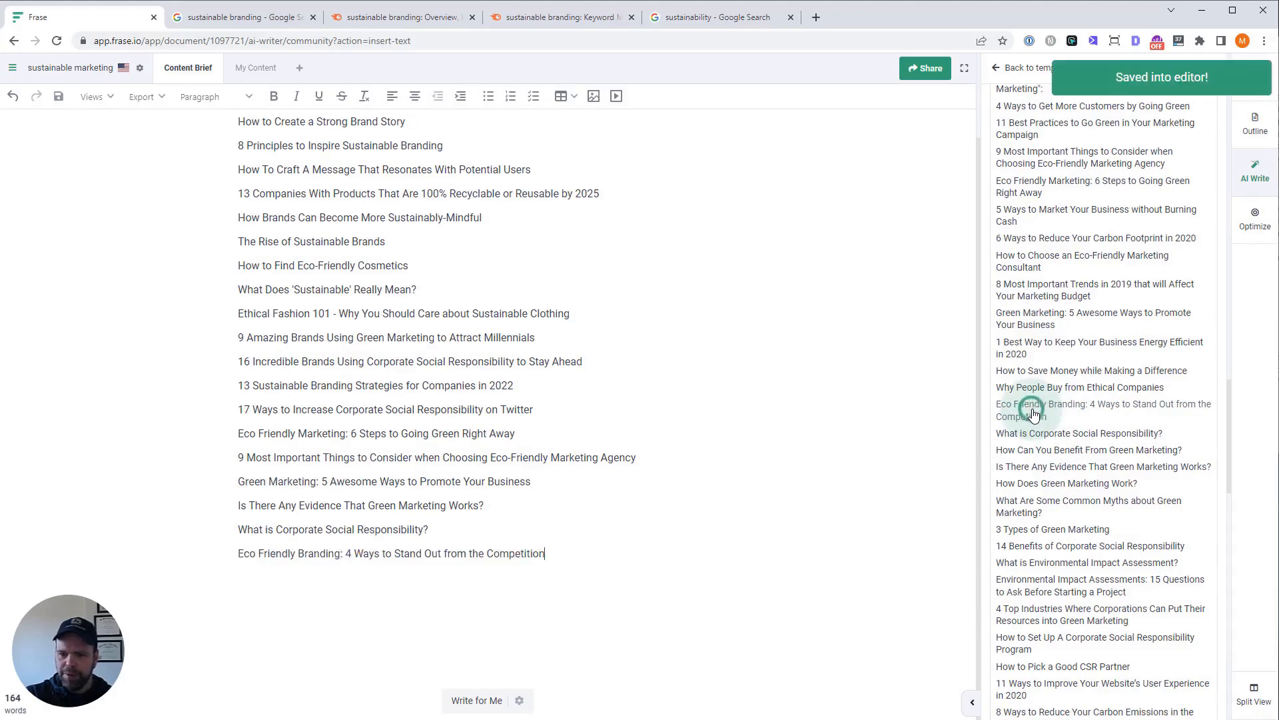
Look through the remaining generated ideas and review the list of blog titles collected in the document
scroll(1069, 493, "down", 2)
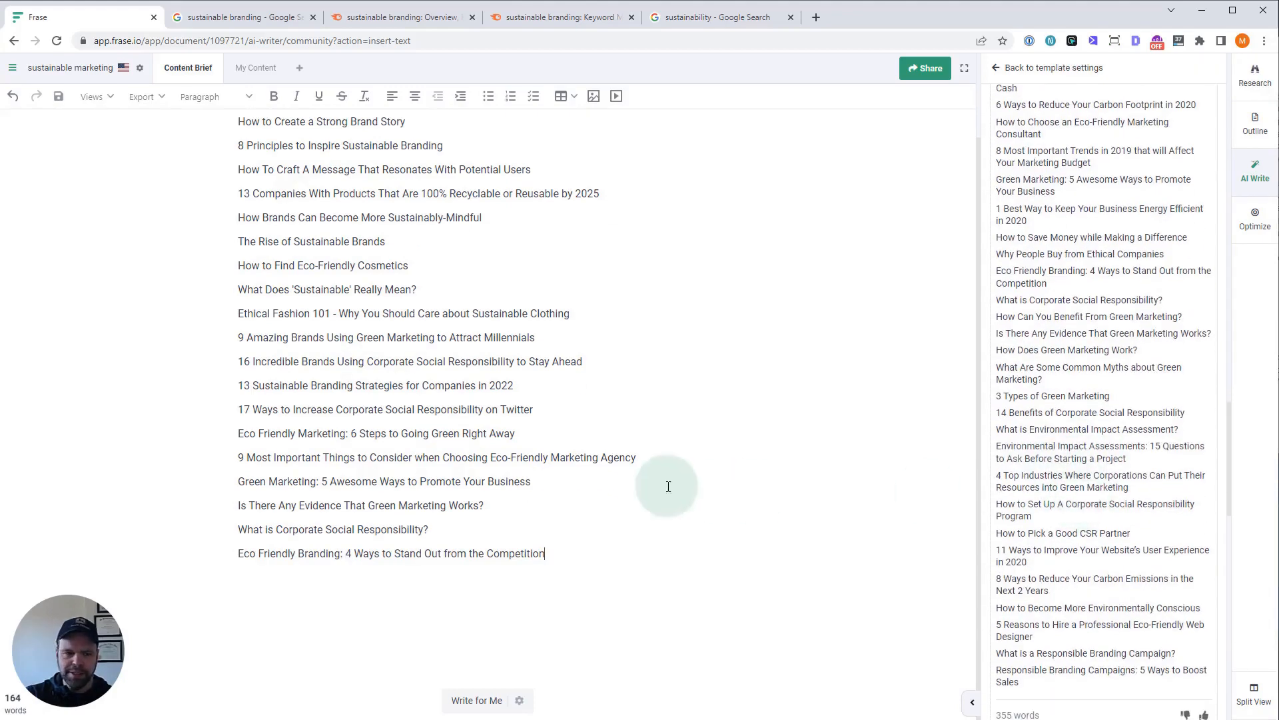
scroll(485, 490, "up", 2)
scroll(1085, 484, "down", 15)
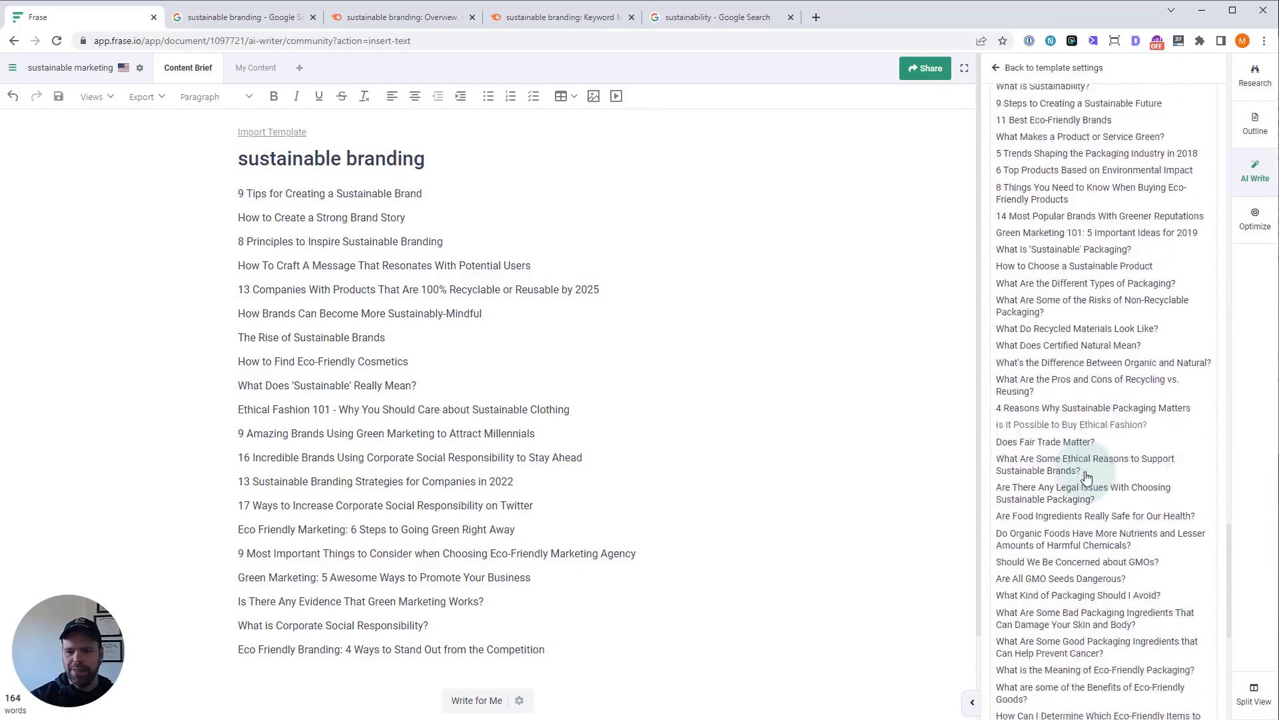
scroll(1045, 457, "down", 1)
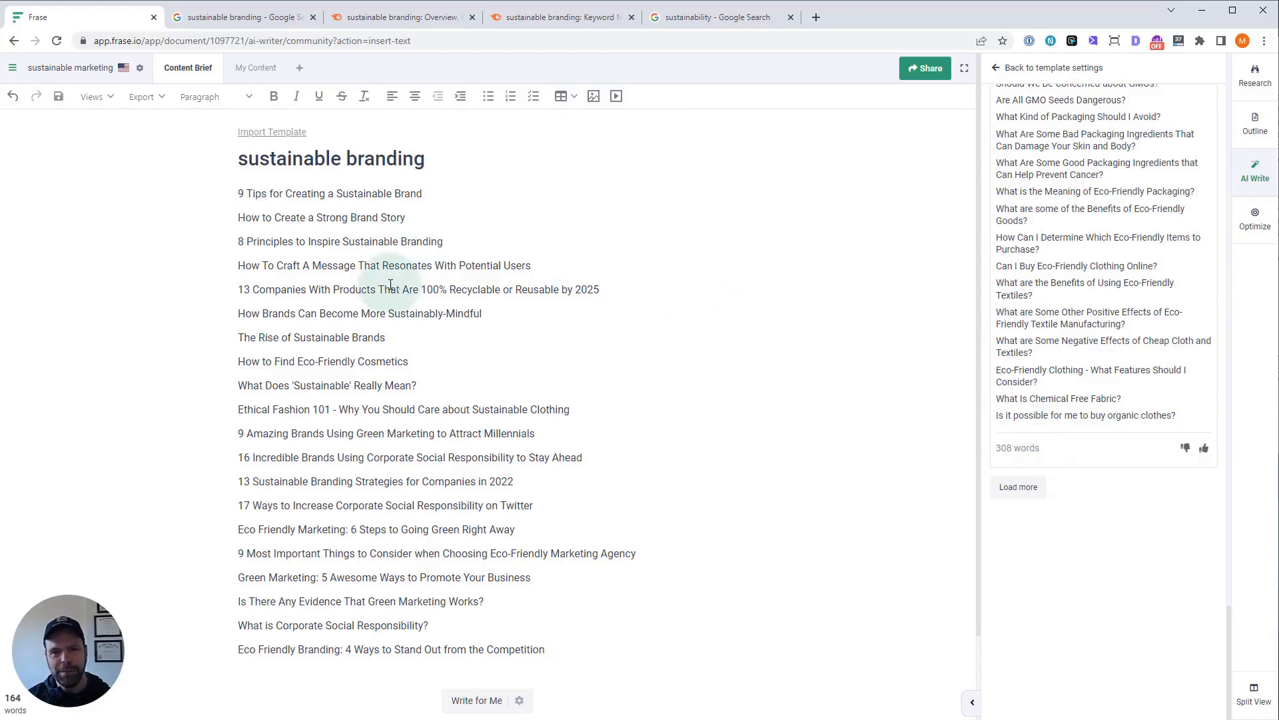
scroll(407, 347, "down", 2)
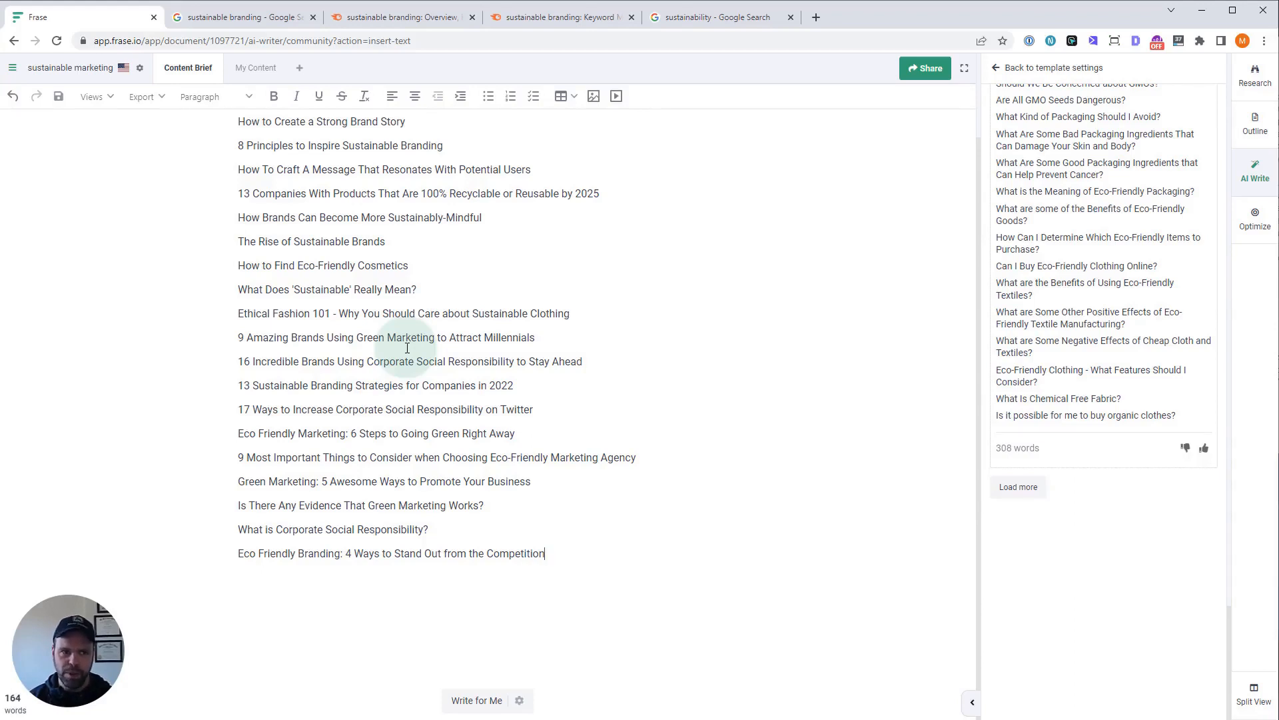
scroll(443, 337, "up", 2)
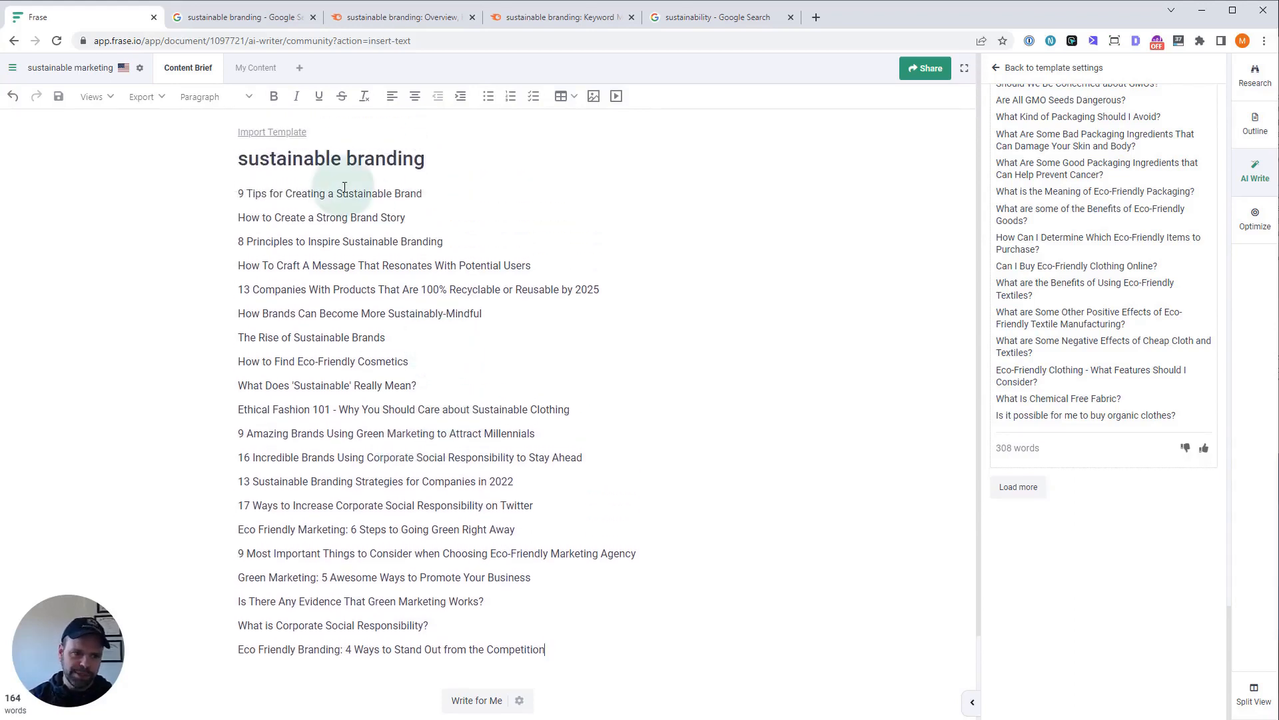
left_click_drag(284, 233, 543, 543)
left_click(572, 591)
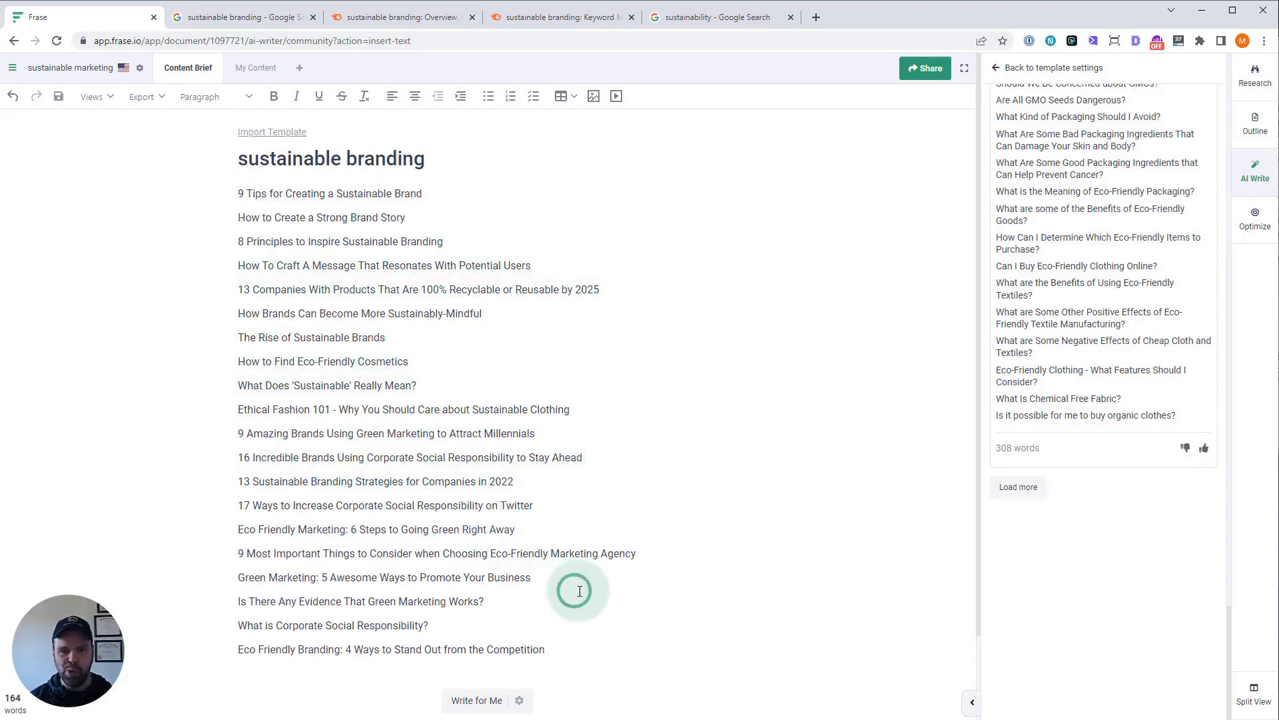
left_click(580, 591)
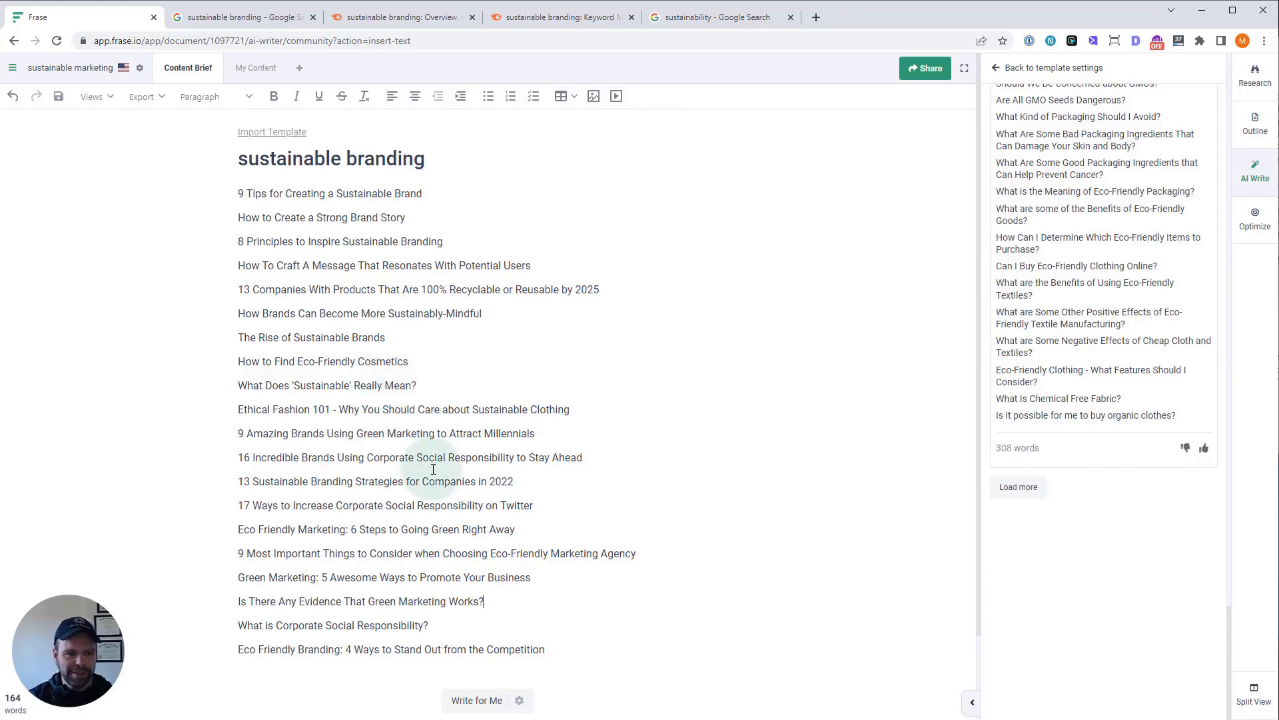
Copy "13 Sustainable Branding Strategies for Companies in 2022" from the collected titles and paste it as the title of My Content
triple_click(526, 480)
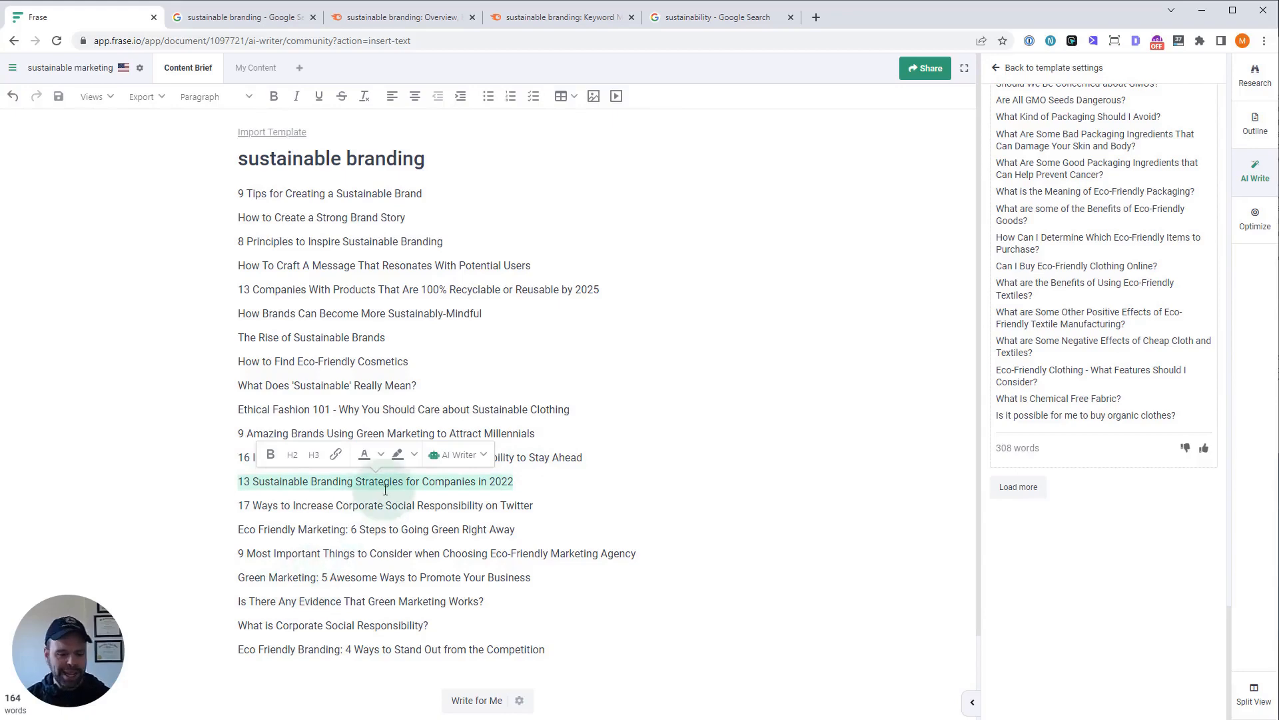
left_click(257, 69)
left_click(270, 144)
double_click(258, 144)
key("ctrl+v")
key("ctrl+v")
key("ctrl+v")
key("ctrl+v")
key("ctrl+z")
key("ctrl+z")
key("ctrl+z")
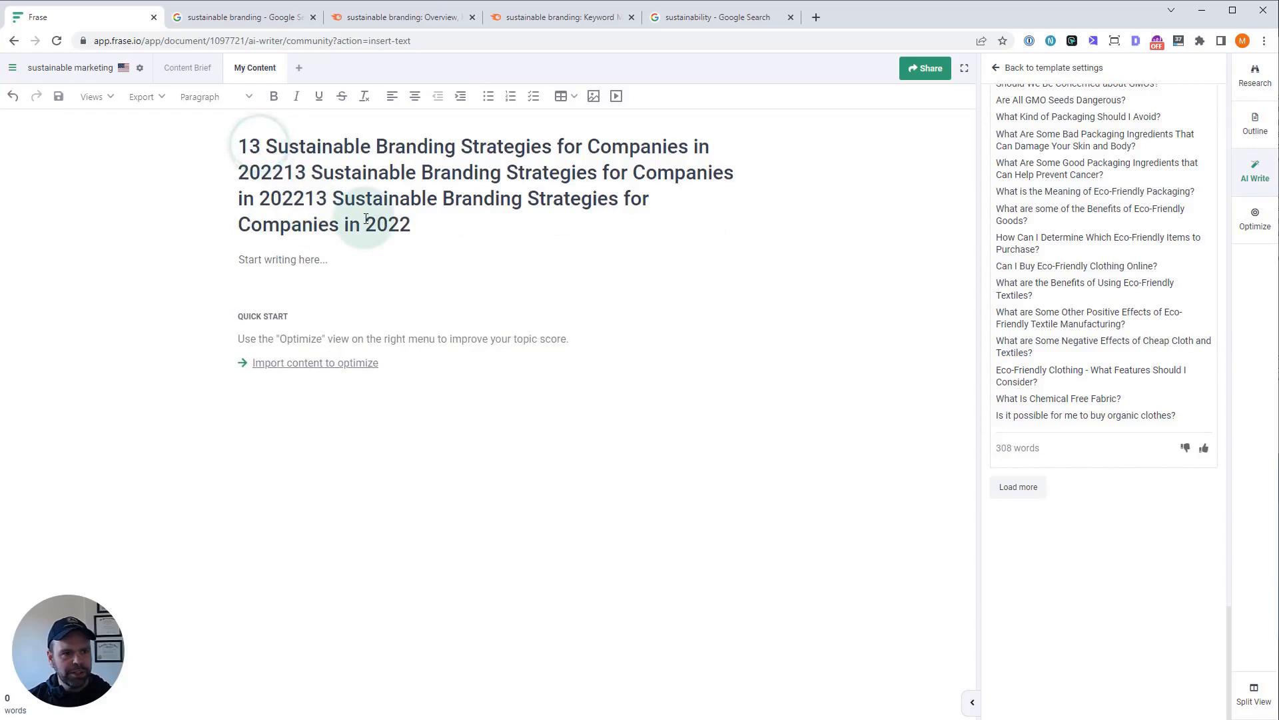
Leave the idea generator, search the community templates for "[rt] blog h2" and open the [RT] Blog H2 Generator
left_click(1000, 68)
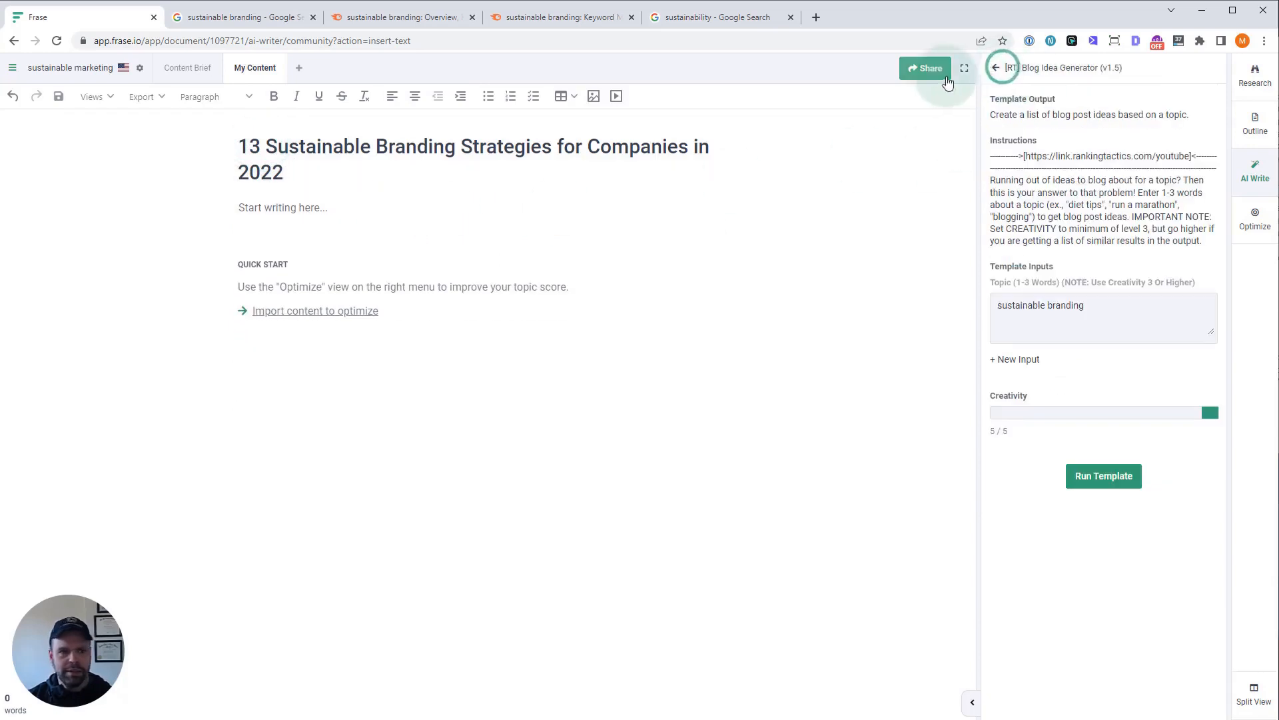
left_click(995, 68)
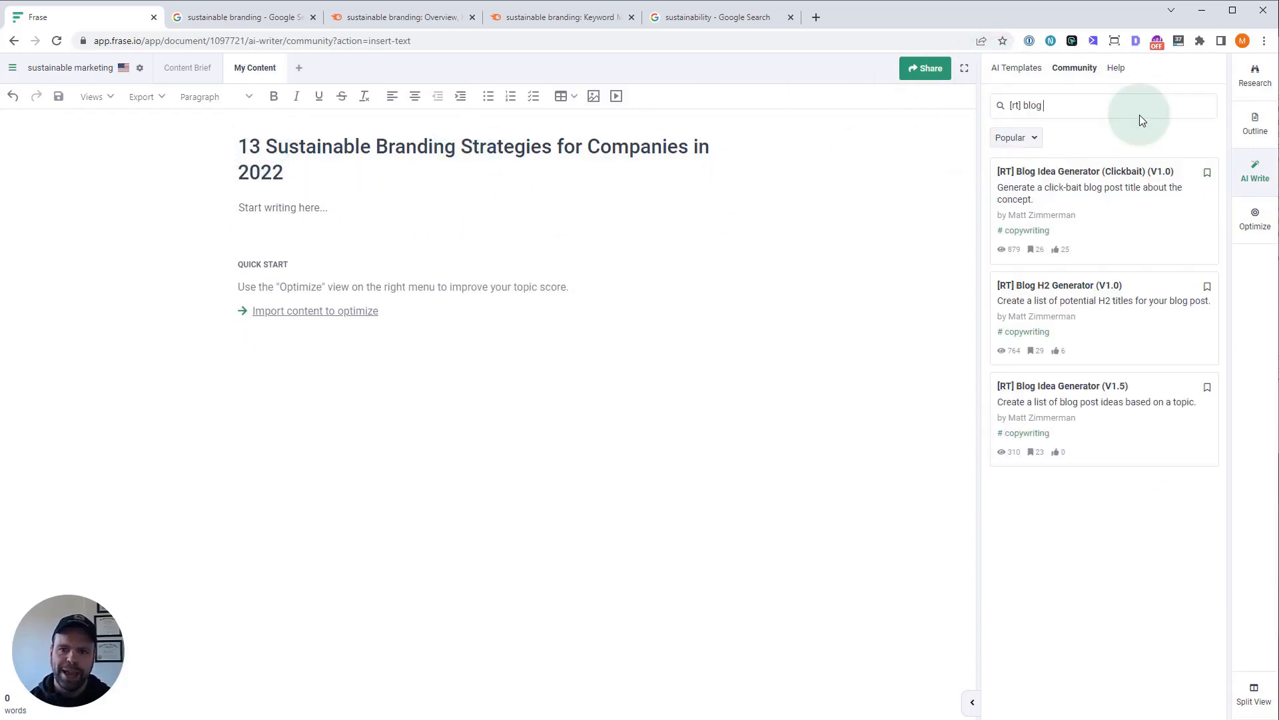
type("h2")
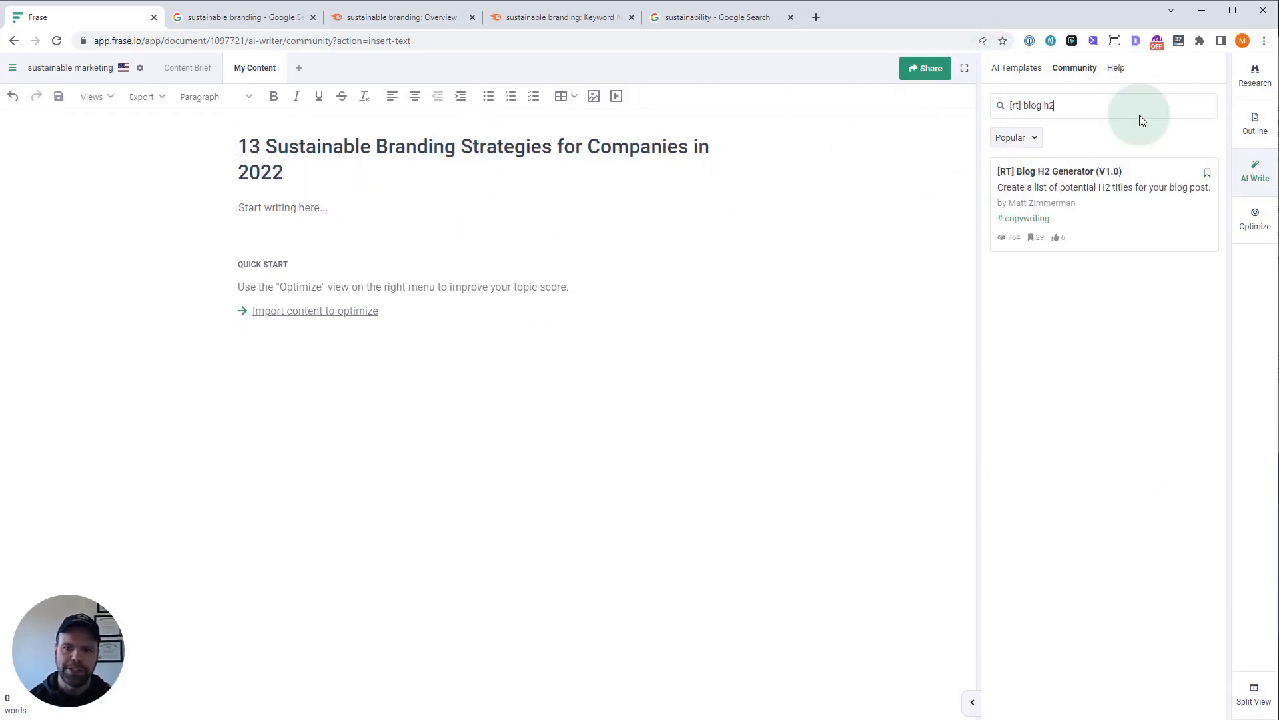
left_click(1096, 175)
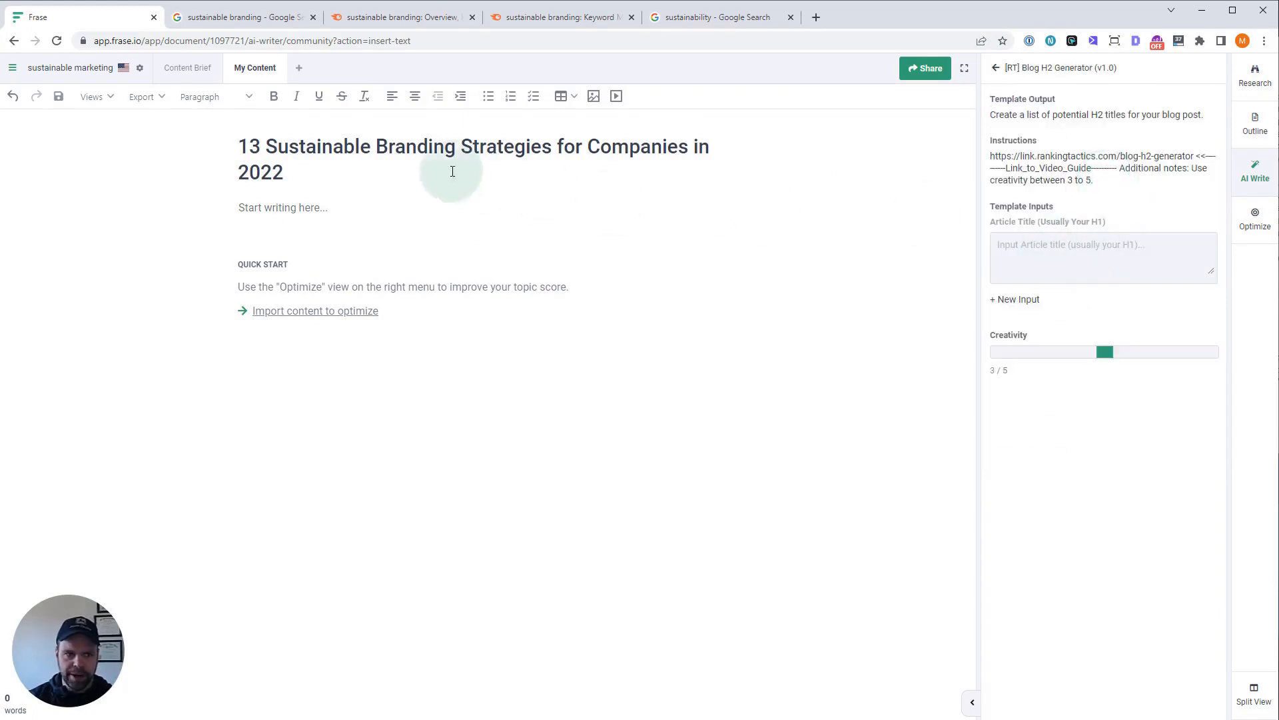
Enter "Sustainable Branding Strategies" from the heading as the article title, set creativity to 5 and run the H2 template
left_click_drag(266, 147, 549, 146)
key("ctrl+c")
left_click(1084, 252)
key("ctrl+v")
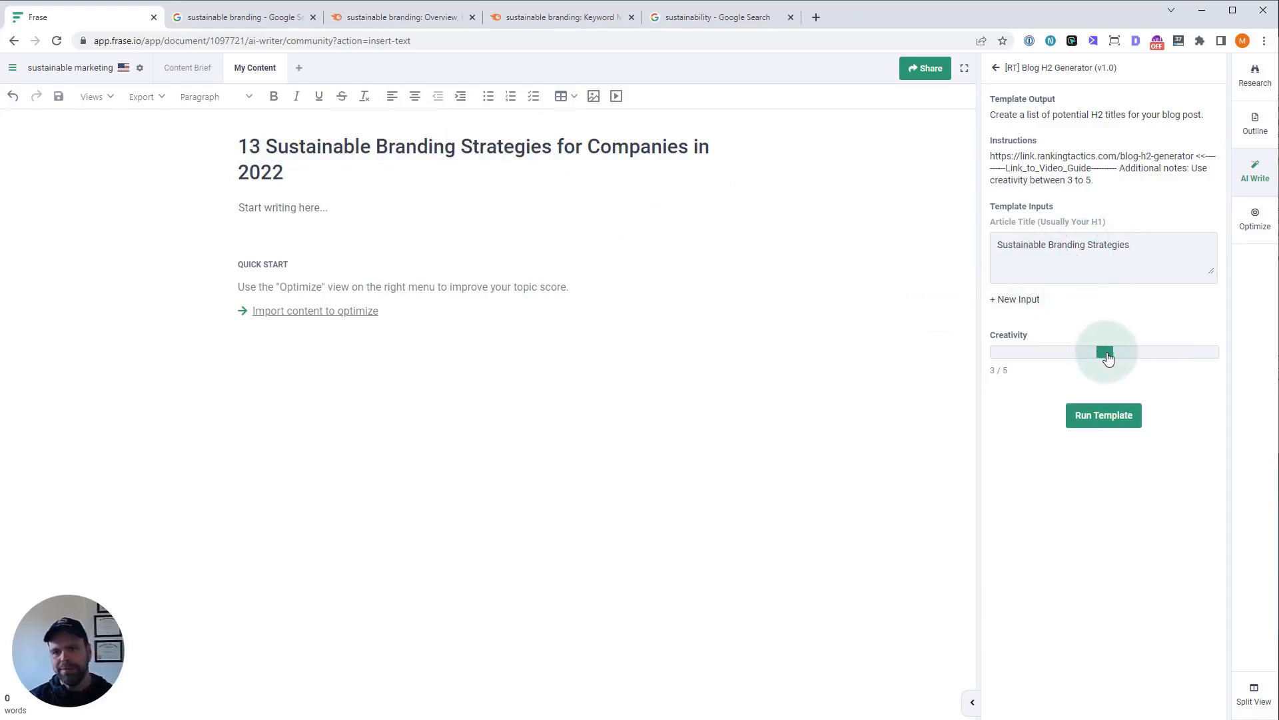
left_click(1201, 354)
left_click(1135, 410)
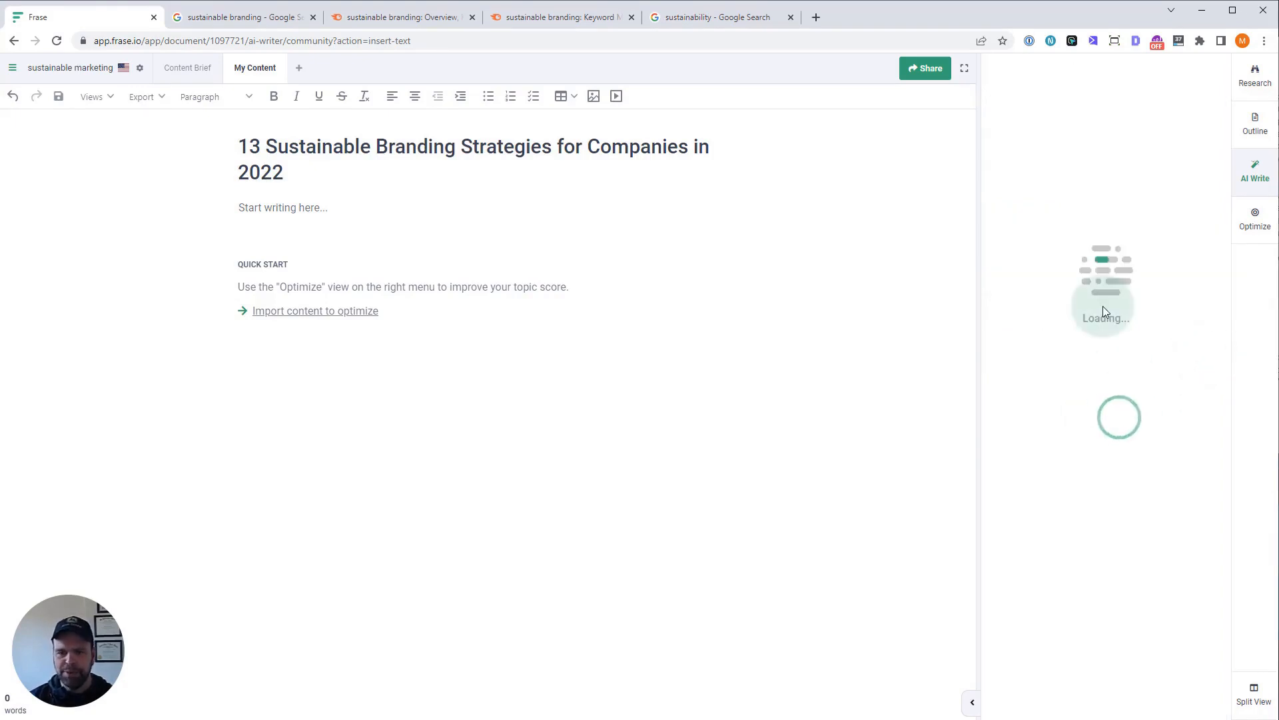
Insert "Be Aware of Other People's Opinions", "Think Before You Act", "Sustainable Branding Means Thinking Ahead" and "Your Branding Strategy should be Consistent Across All Media"
left_click(1066, 442)
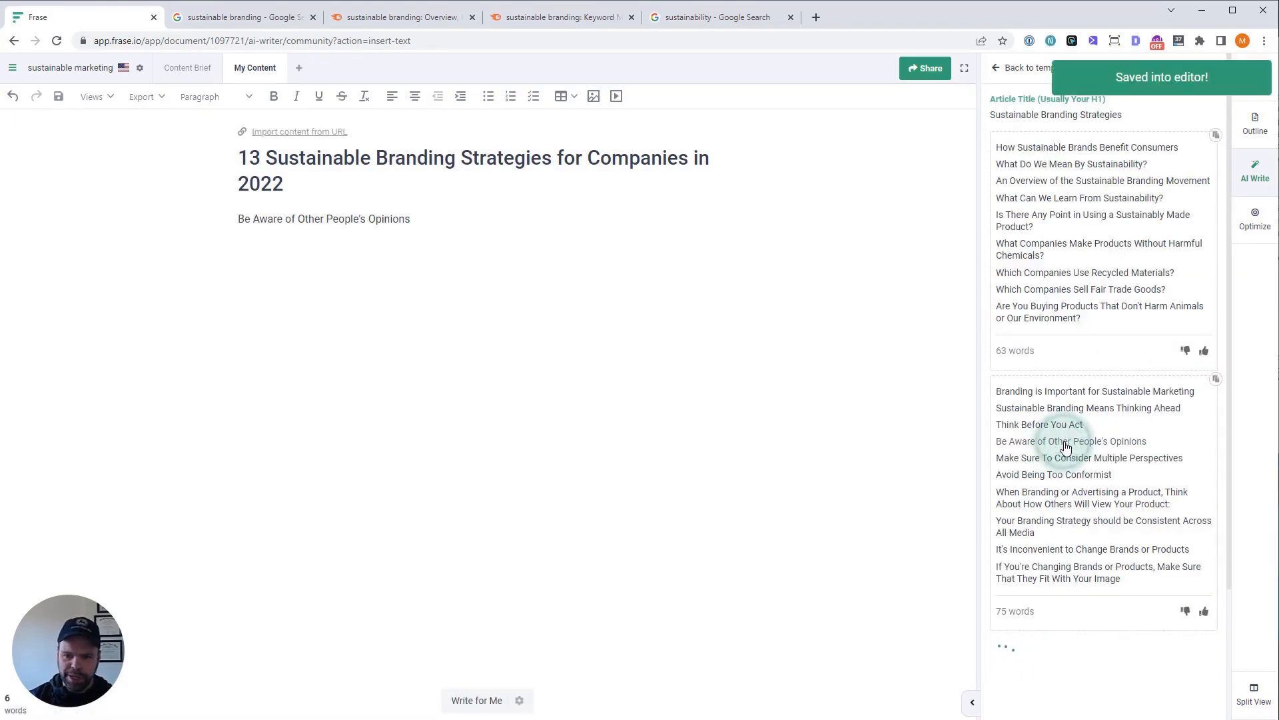
left_click(1065, 426)
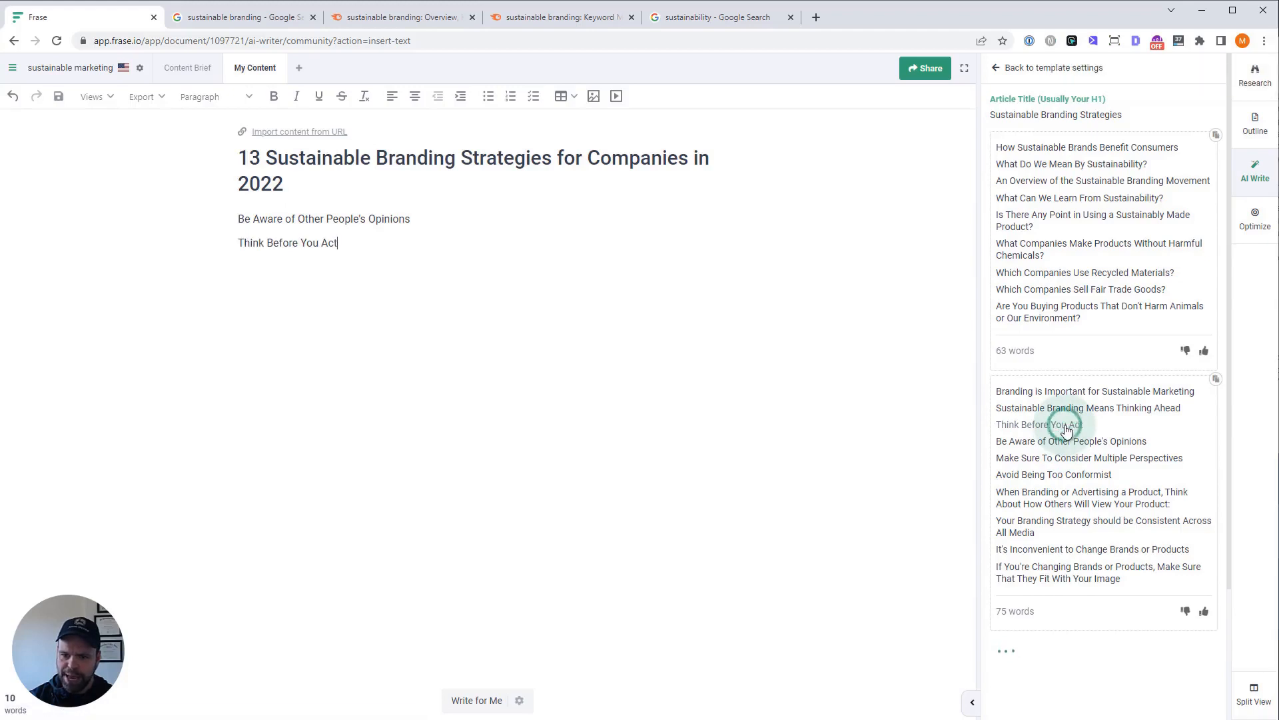
left_click(1077, 410)
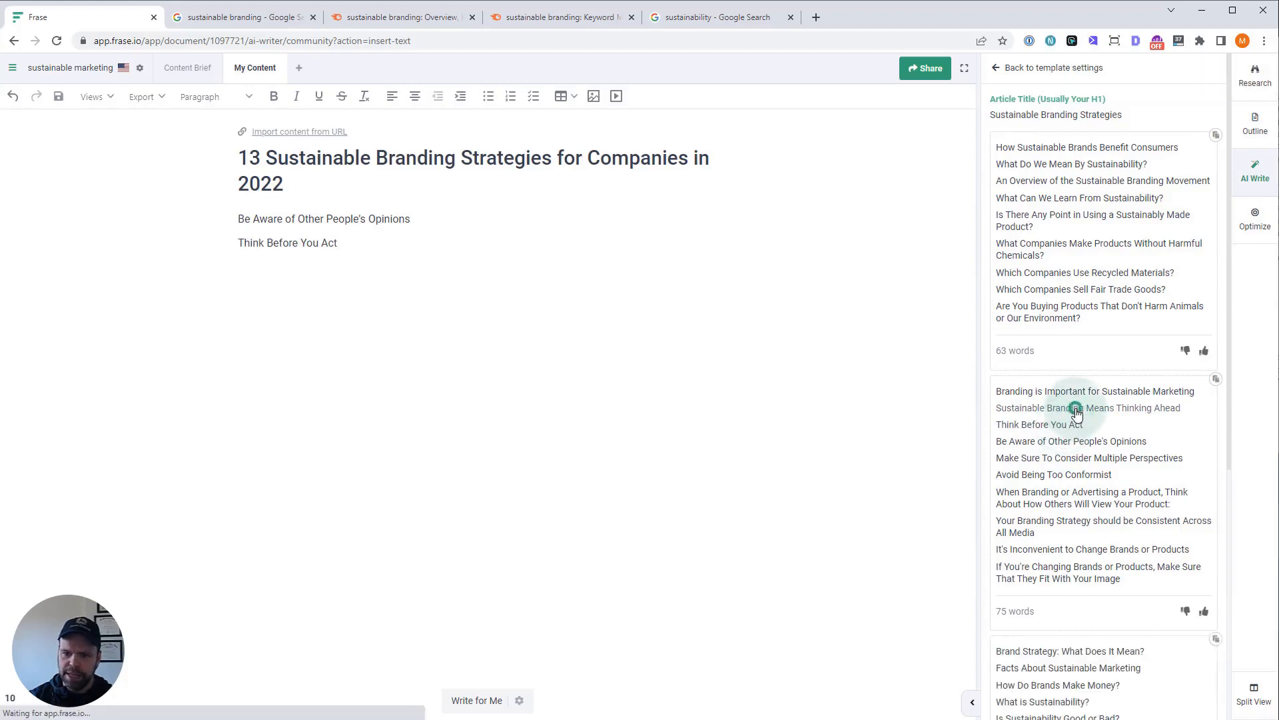
scroll(1050, 261, "down", 4)
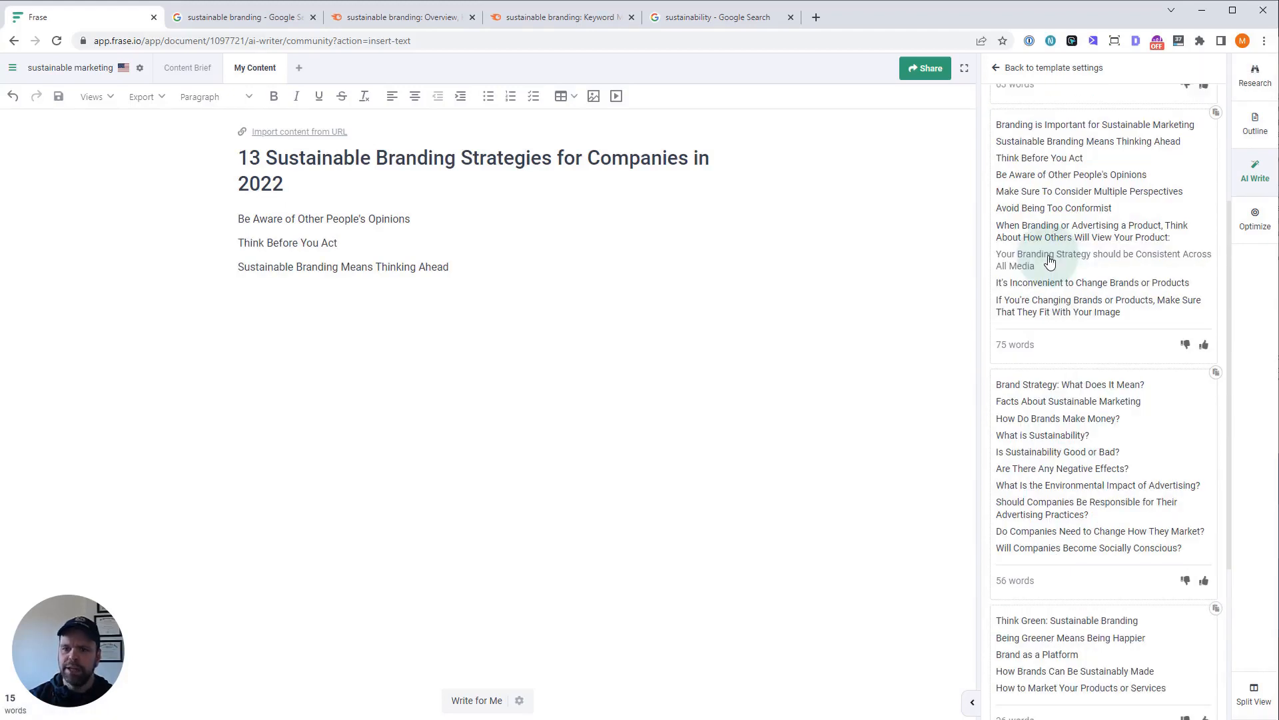
left_click(1051, 260)
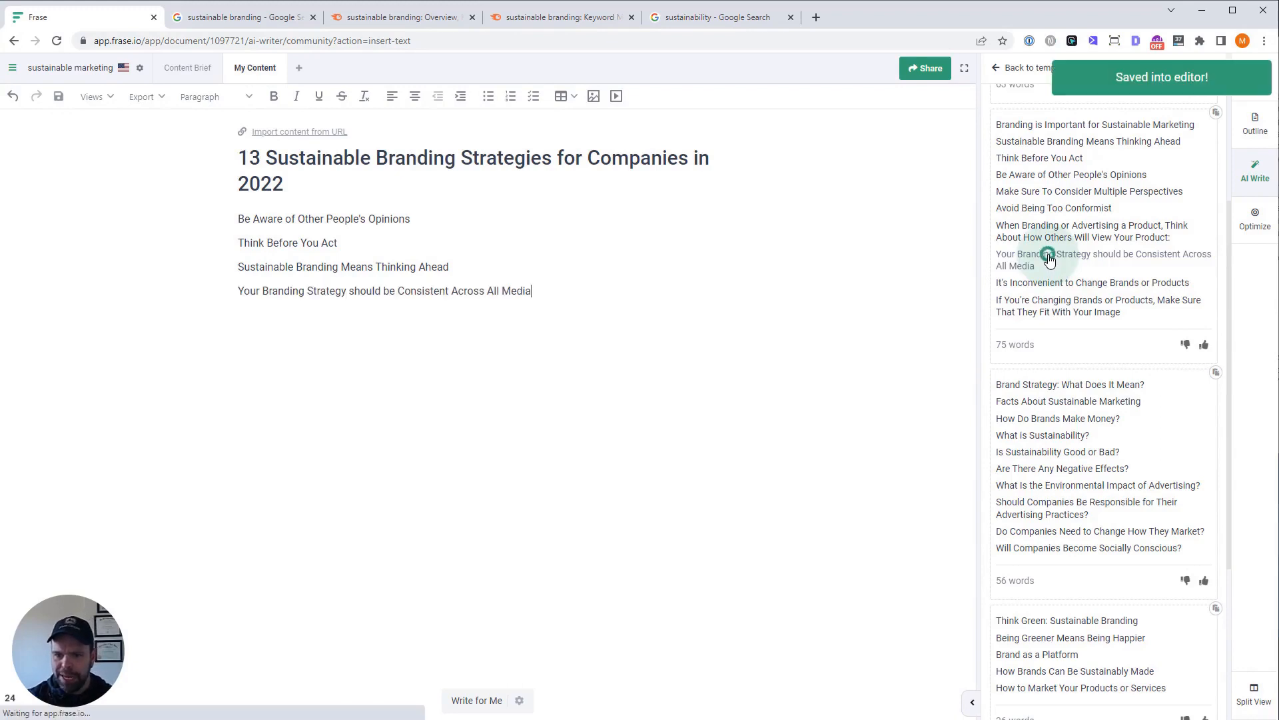
Insert "Building a Powerful Brand Storyline", "Identifying Your Target Market" and "Developing a Strong Visual Identity", and load more H2 suggestions
scroll(1079, 360, "down", 10)
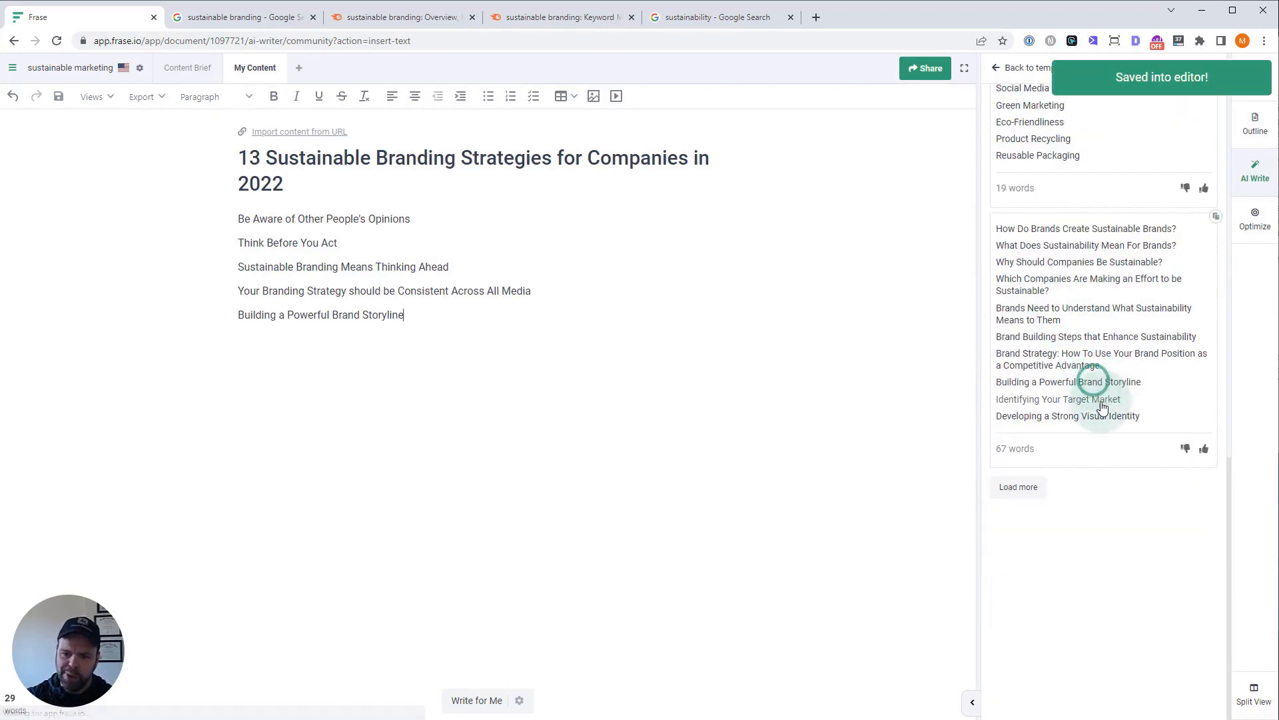
left_click(1018, 486)
left_click(1079, 402)
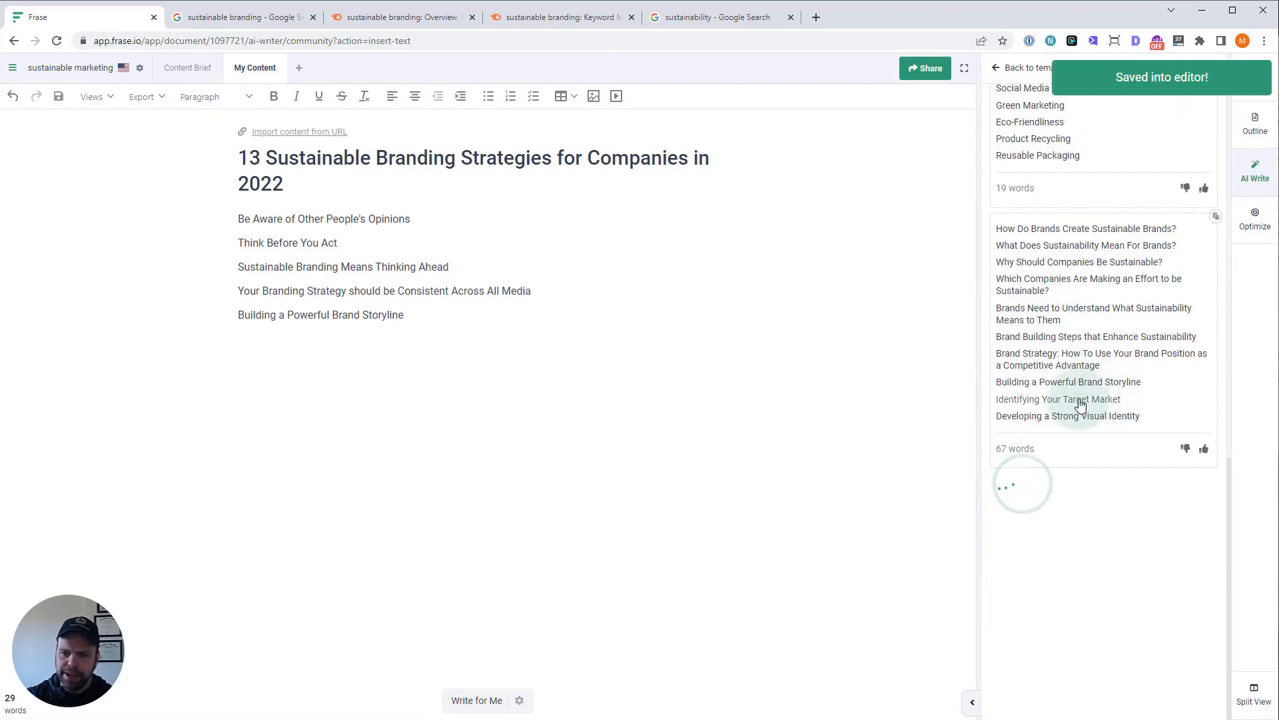
left_click(1075, 420)
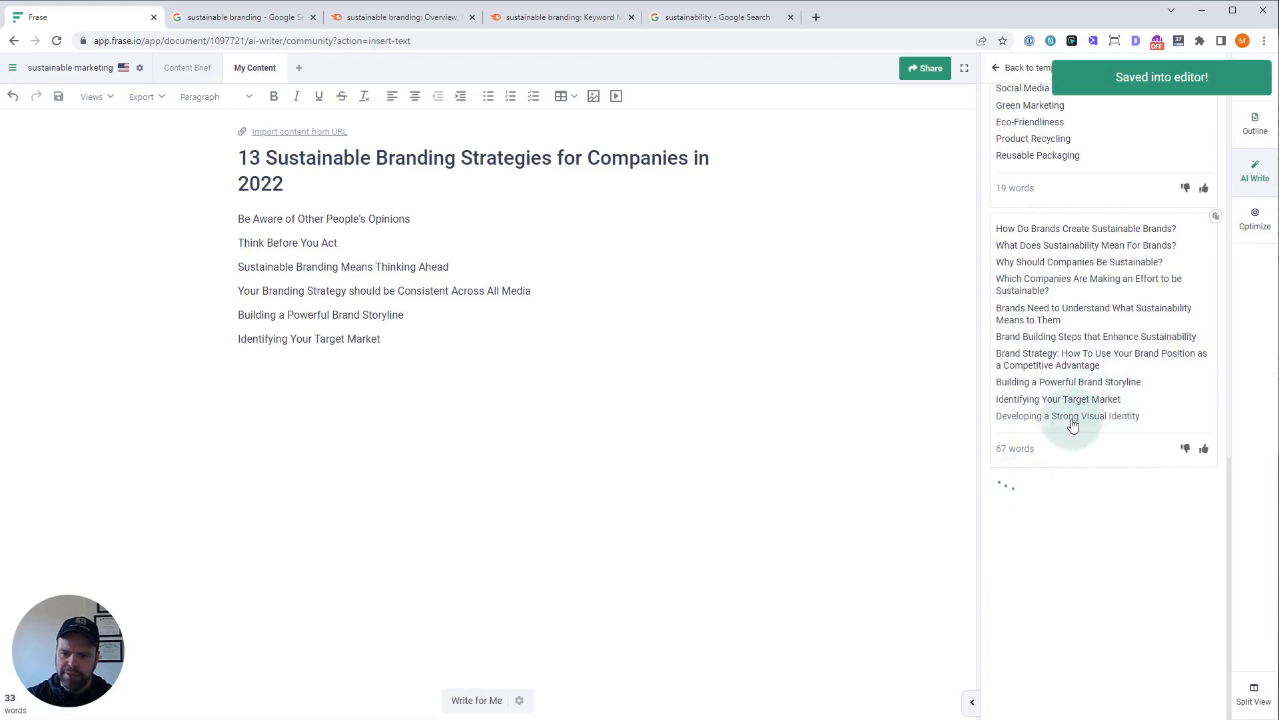
Insert the headings on creating a strong logo, the power of a relevant logo, "People Trust What They See" and "Companies Need to Show They Care"
left_click(1066, 287)
left_click(1069, 255)
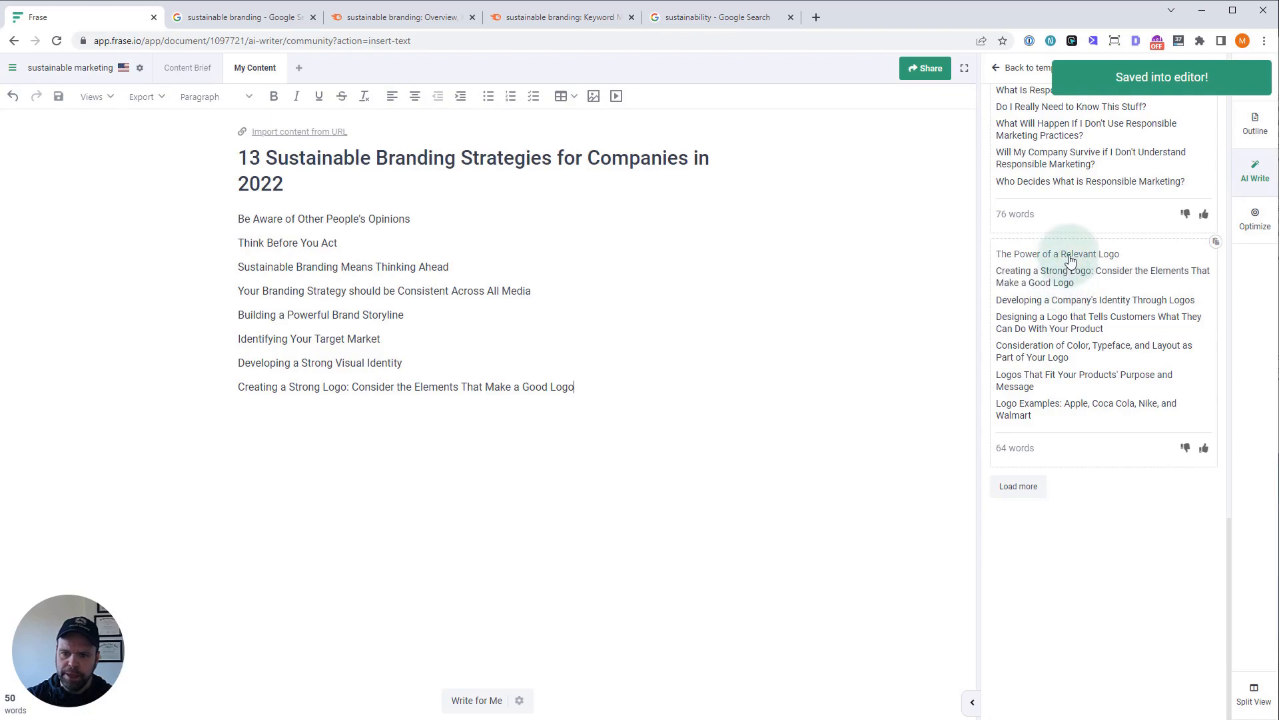
left_click(1079, 372)
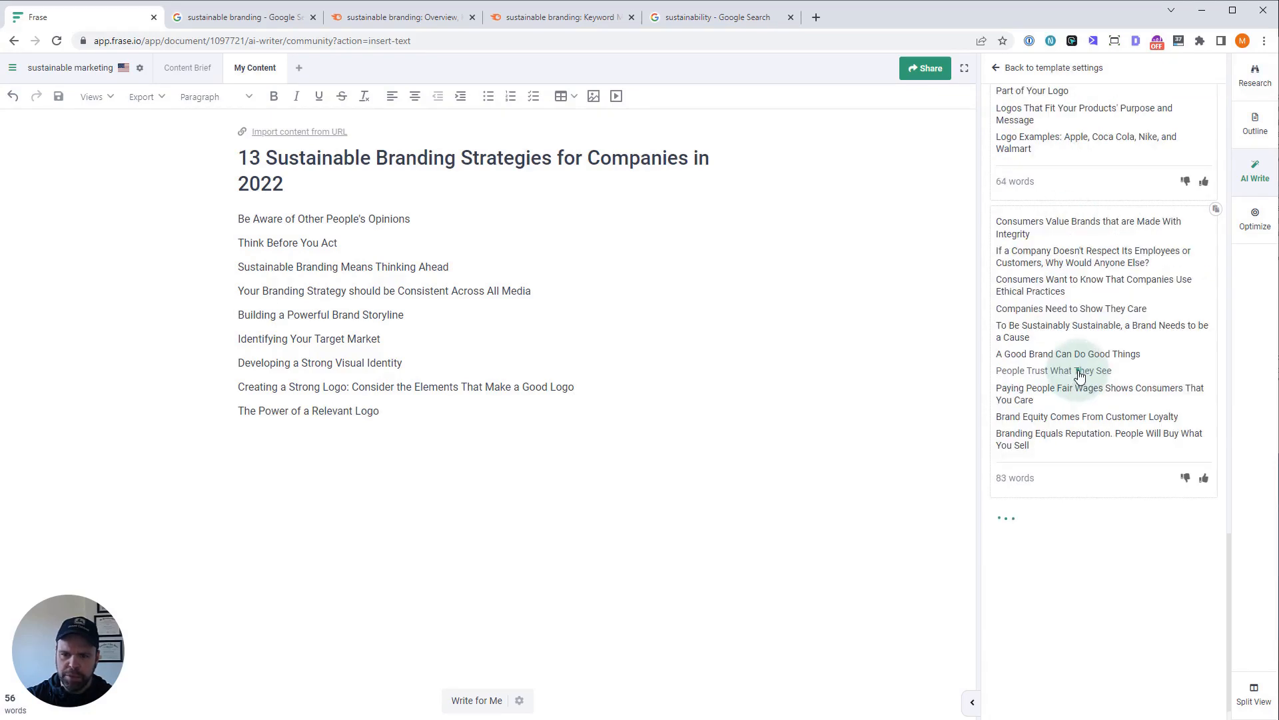
left_click(1072, 309)
scroll(1053, 467, "down", 4)
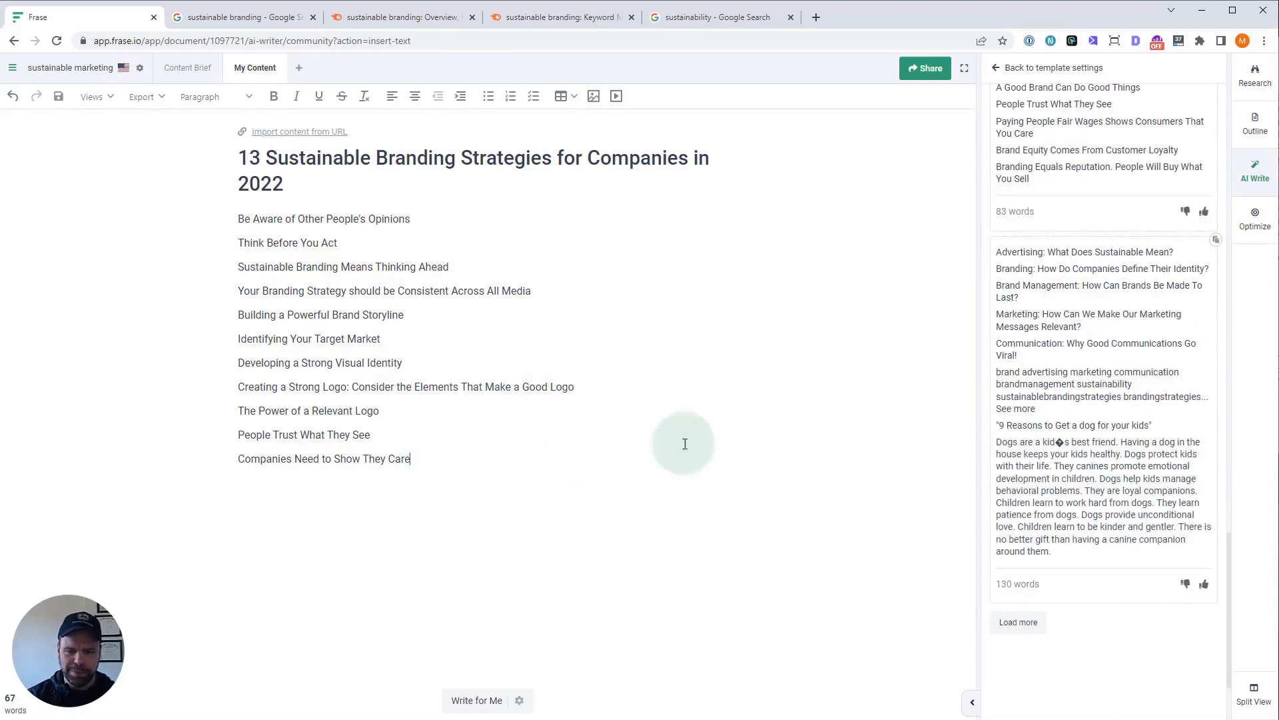
scroll(1091, 406, "up", 10)
Leave the H2 generator, search the community templates for the [RT] Paragraphs from Keywords template and open it
left_click(997, 68)
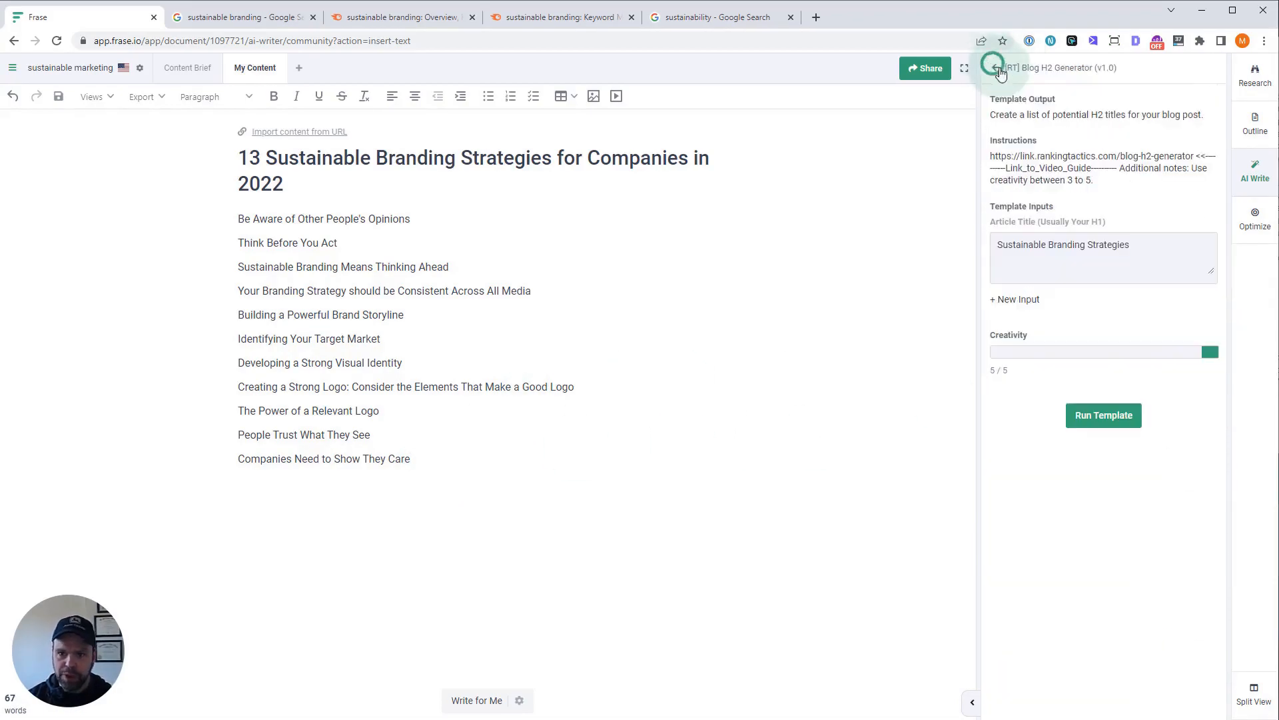
left_click(997, 68)
left_click(1143, 114)
type("p")
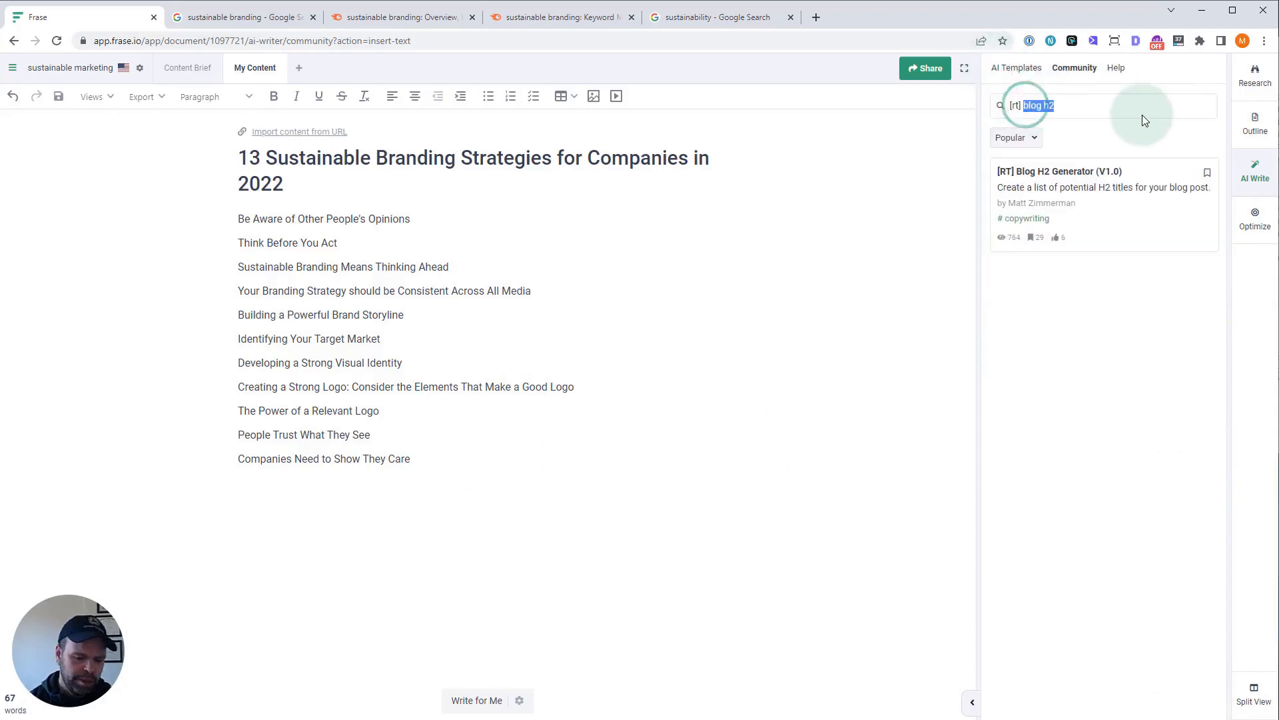
type("aragraphs form")
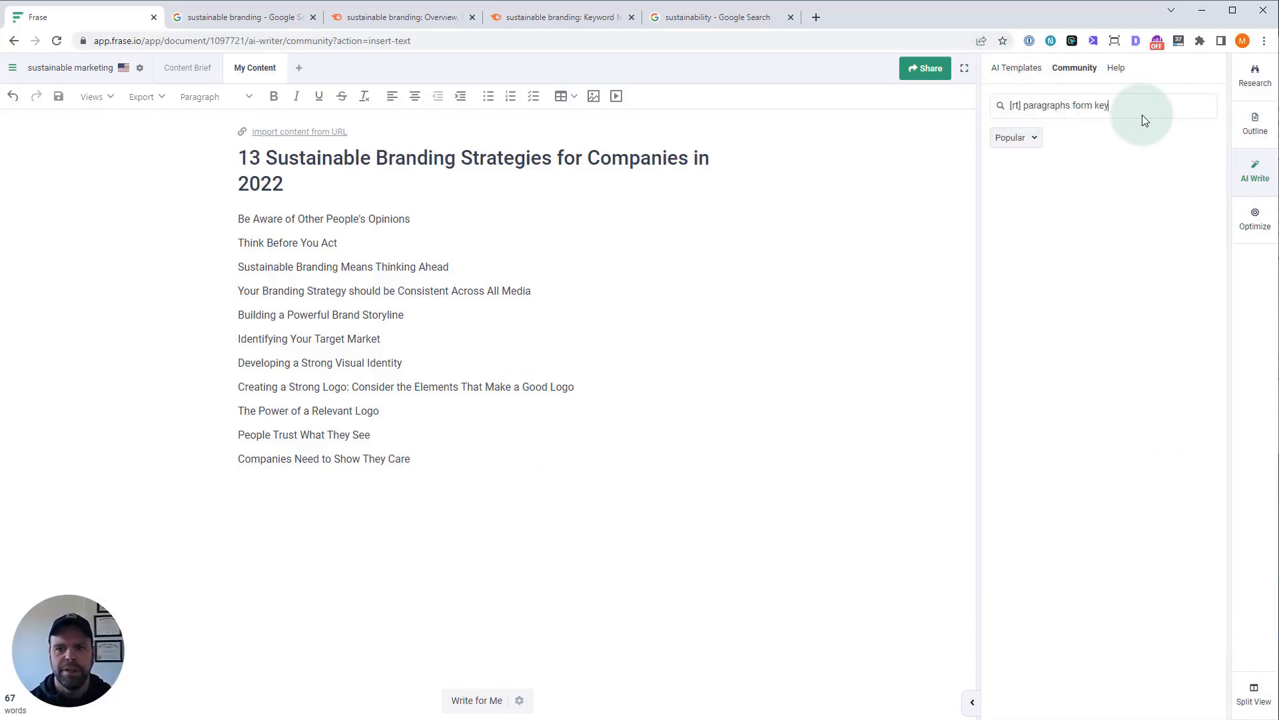
key("BackSpace")
key("BackSpace")
key("BackSpace")
type("r")
Enter "Sustainable Branding Strategies" as the higher level concept and "Companies Need to Show They Care" as the sub-concept
left_click_drag(266, 152, 551, 162)
key("ctrl+c")
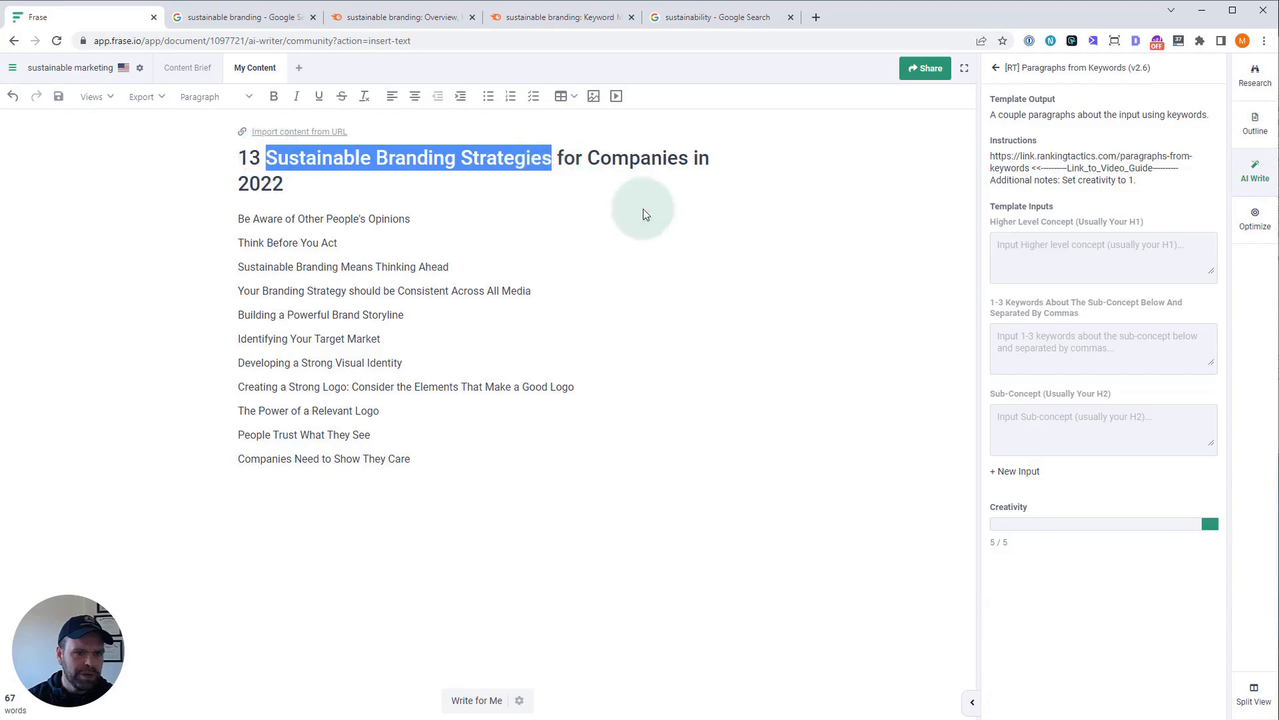
left_click(1038, 259)
key("ctrl+v")
left_click_drag(442, 460, 354, 449)
key("ctrl+c")
left_click(1108, 424)
key("ctrl+v")
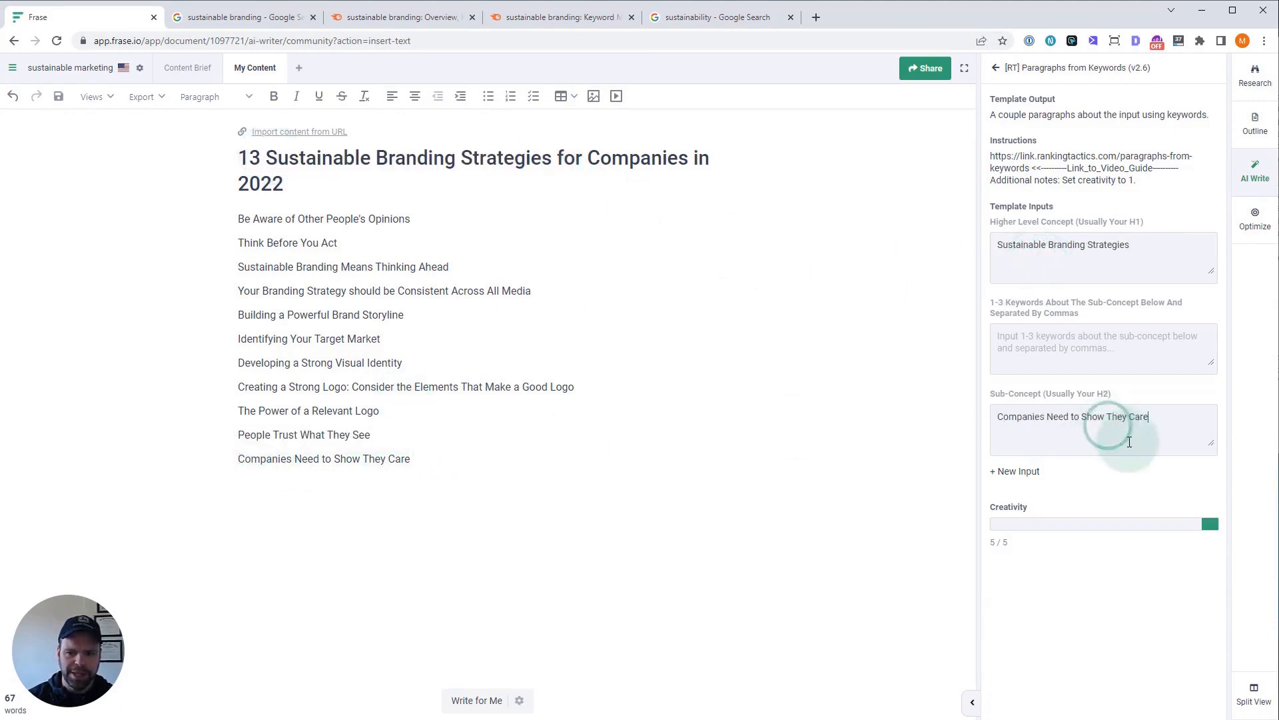
Enter the keywords "sustainable, branding, green", set the creativity to 1 and run the template
left_click(1136, 348)
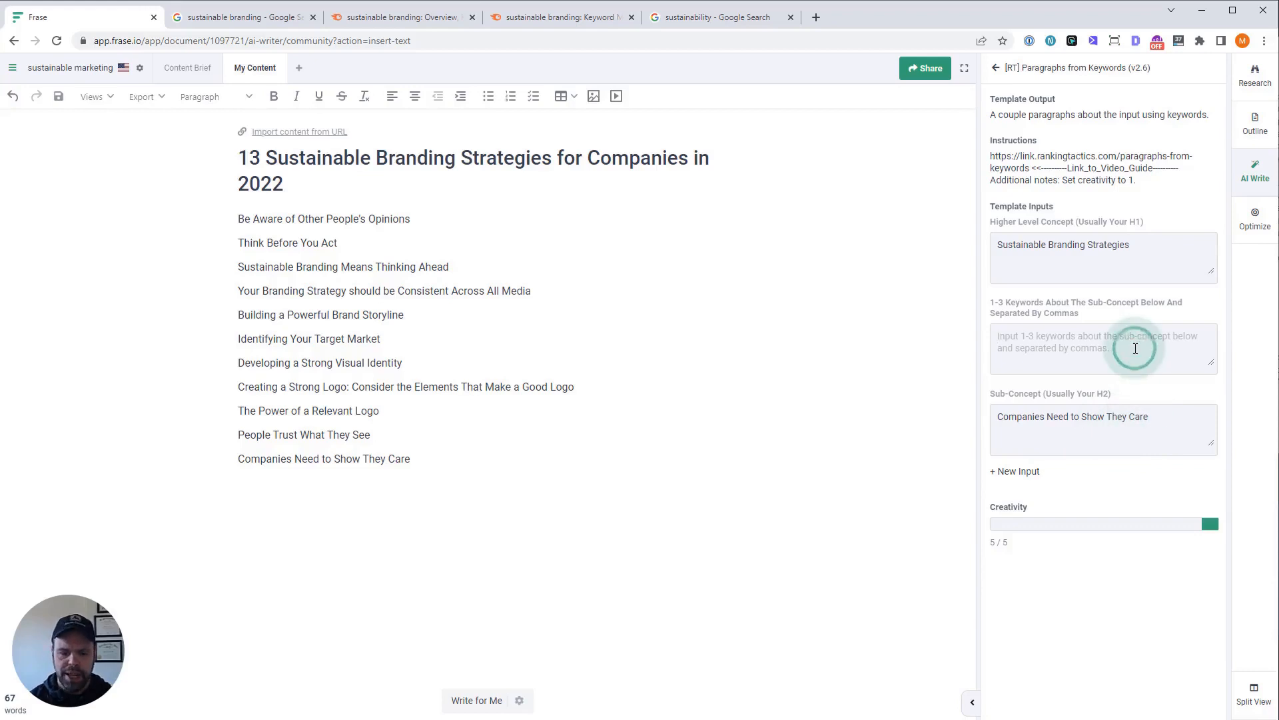
type("sustainable, branding, green")
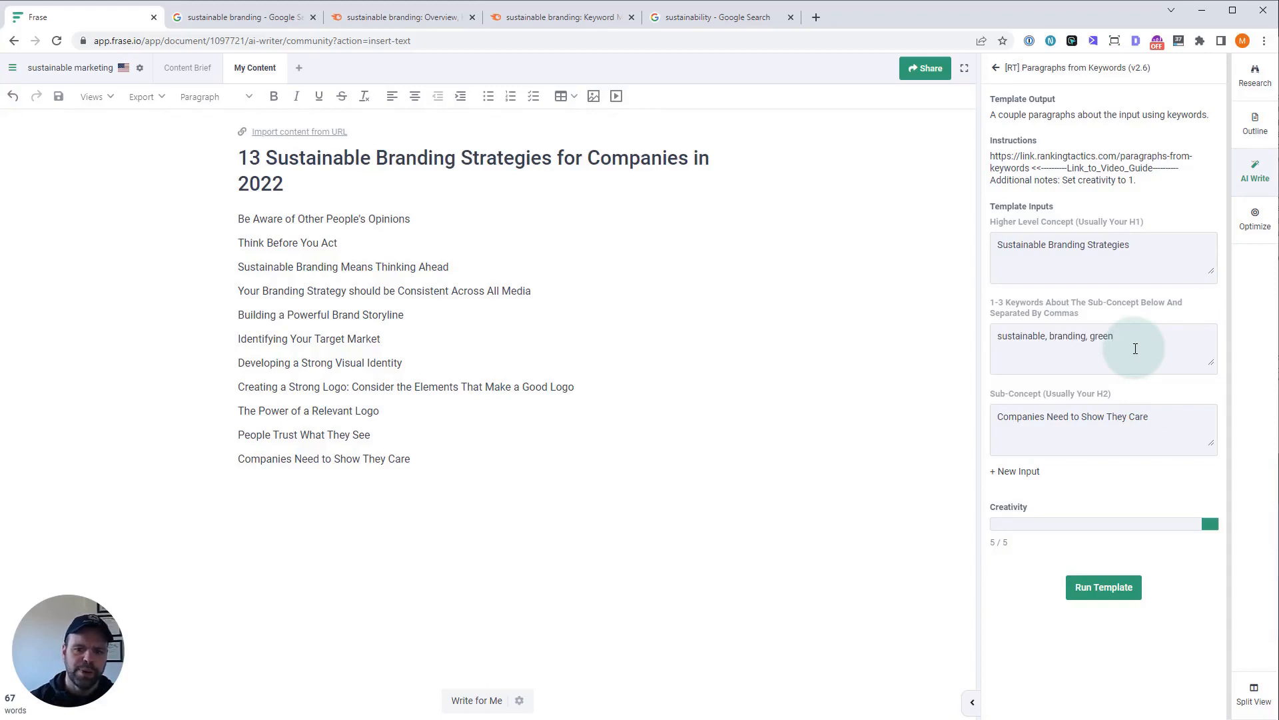
left_click(1003, 526)
left_click(1100, 586)
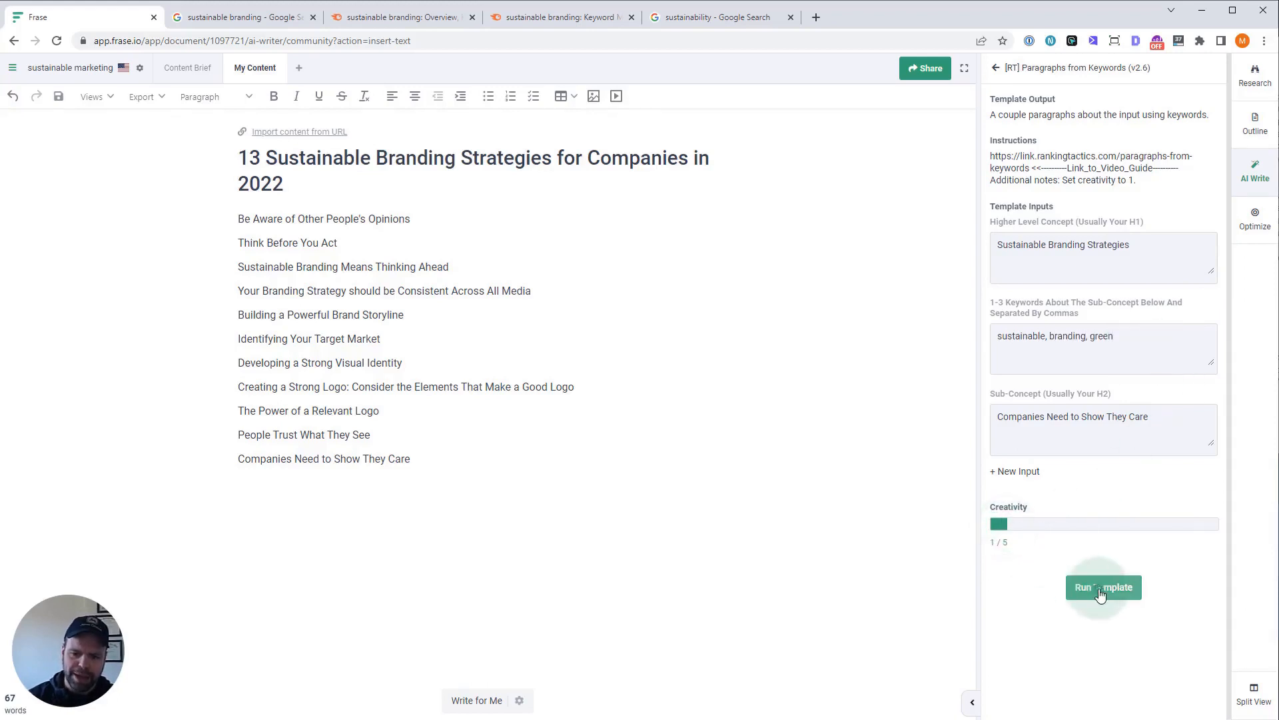
Format "Companies Need to Show They Care" as an H2 heading and start a new line beneath it
left_click(479, 457)
triple_click(379, 461)
left_click(274, 431)
left_click(371, 470)
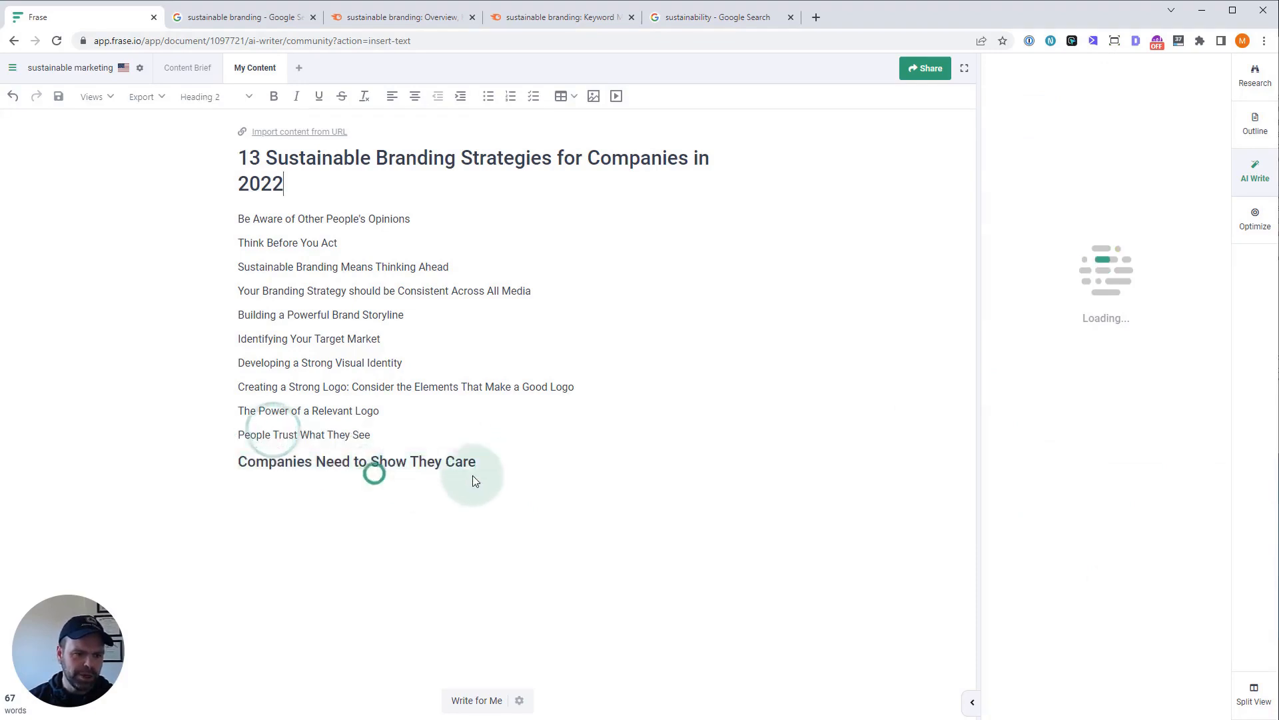
left_click(512, 467)
key("Return")
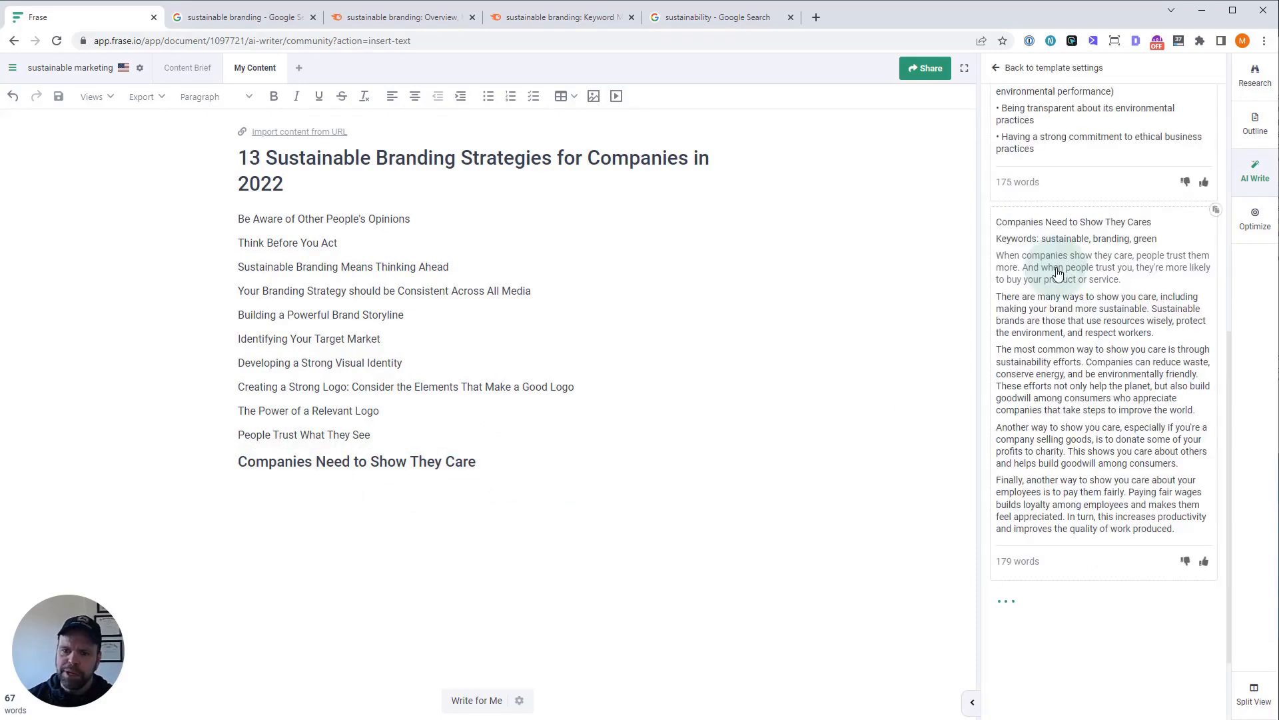
Insert all five paragraphs of the "Companies Need to Show They Cares" result, from "When companies show they care" to "Finally, another way", under the heading
left_click(1060, 273)
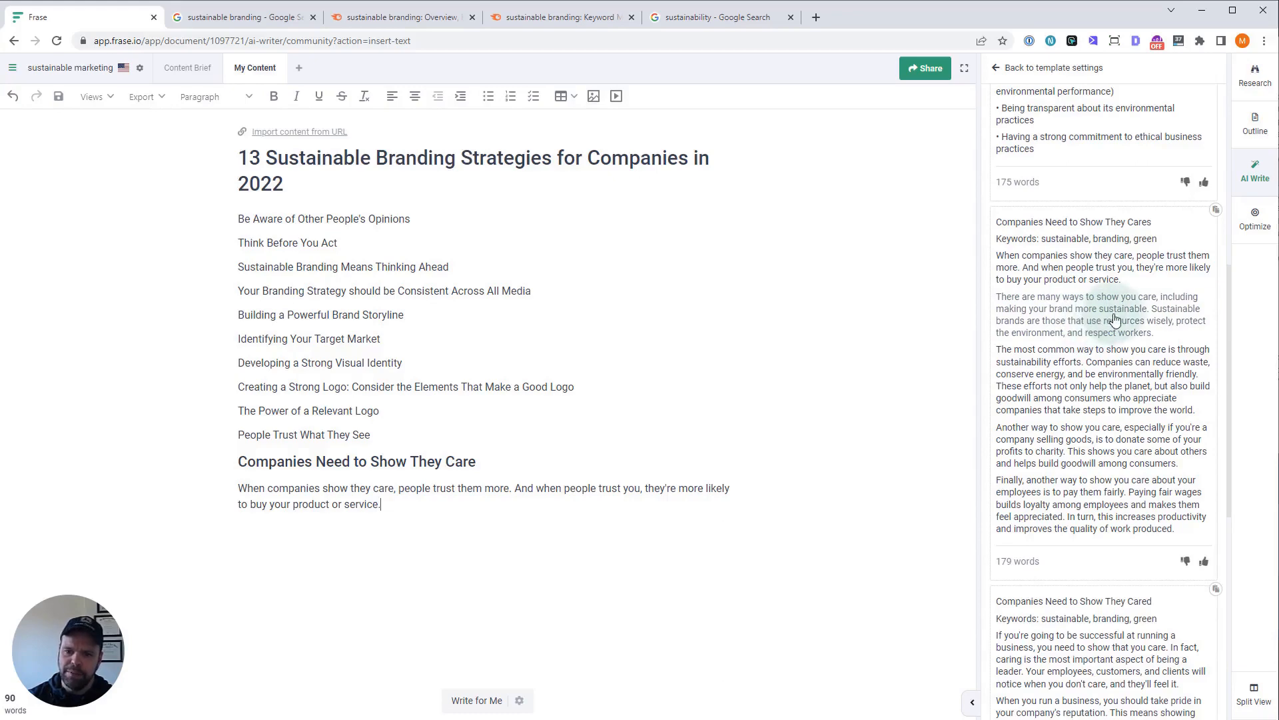
left_click(1119, 319)
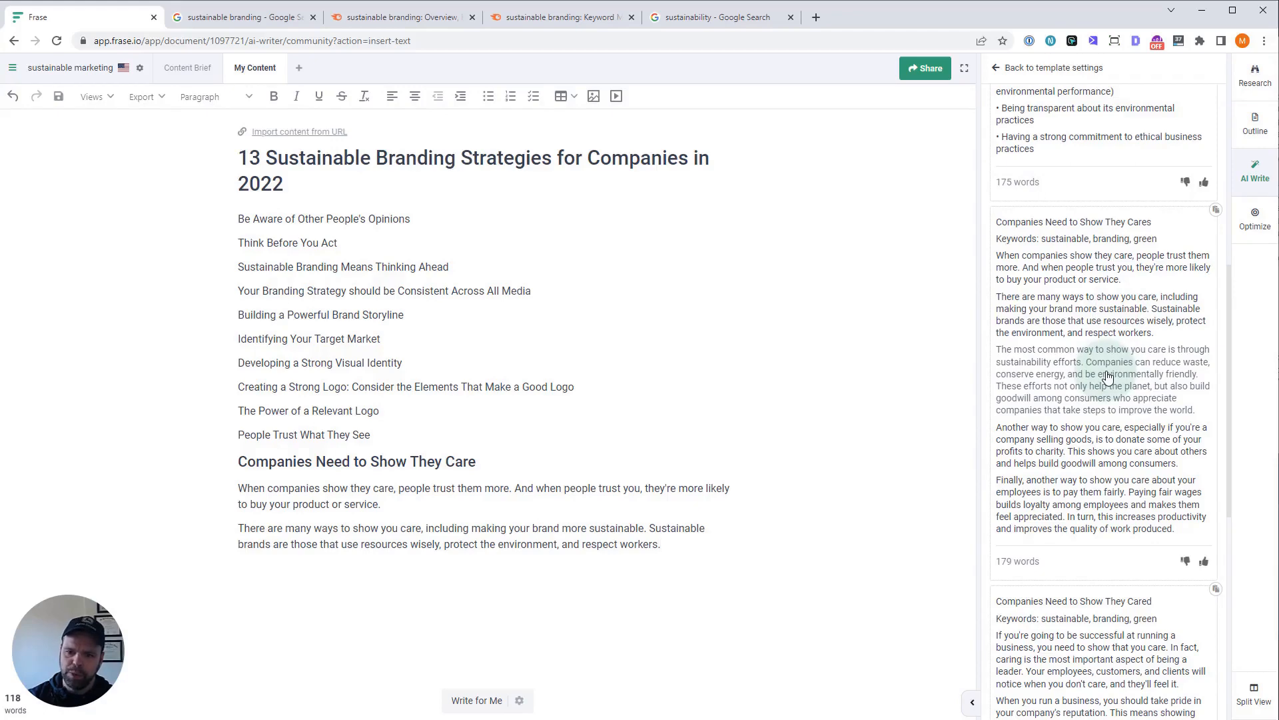
left_click(1119, 372)
left_click(1109, 436)
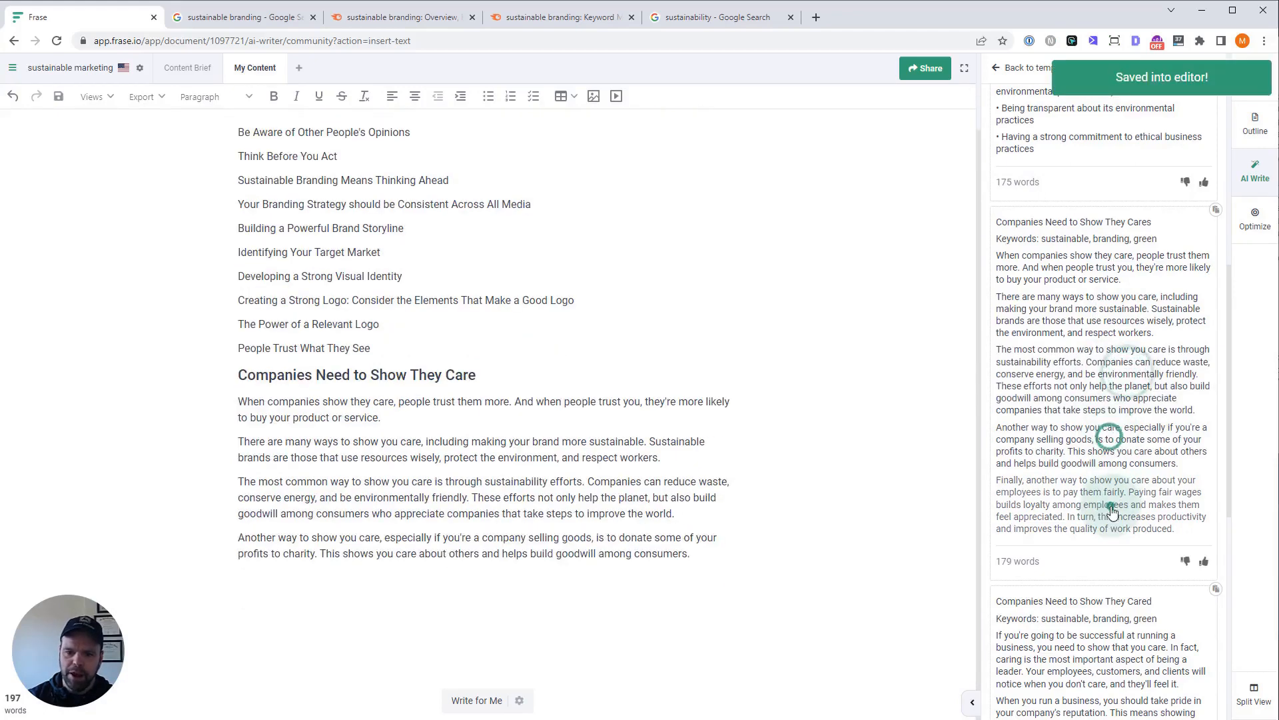
left_click(1112, 510)
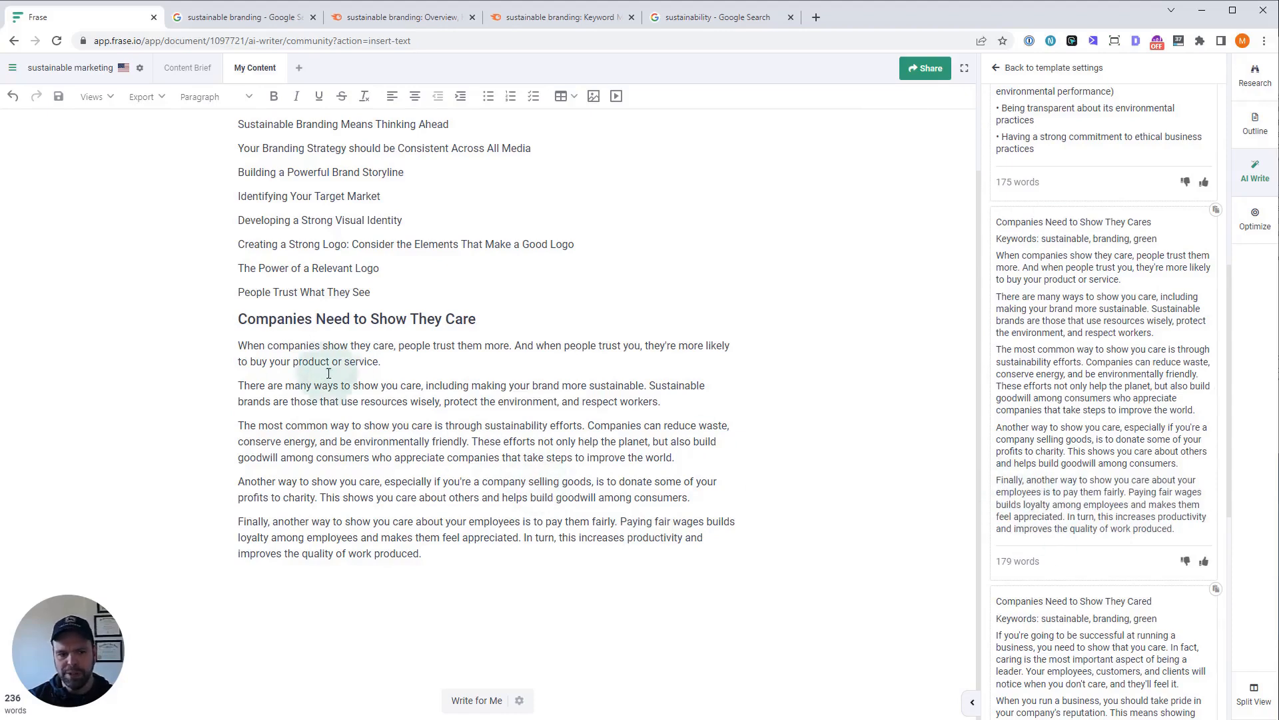
Look over the last generated result and the article outline, and return to the community template search results
scroll(1093, 533, "down", 6)
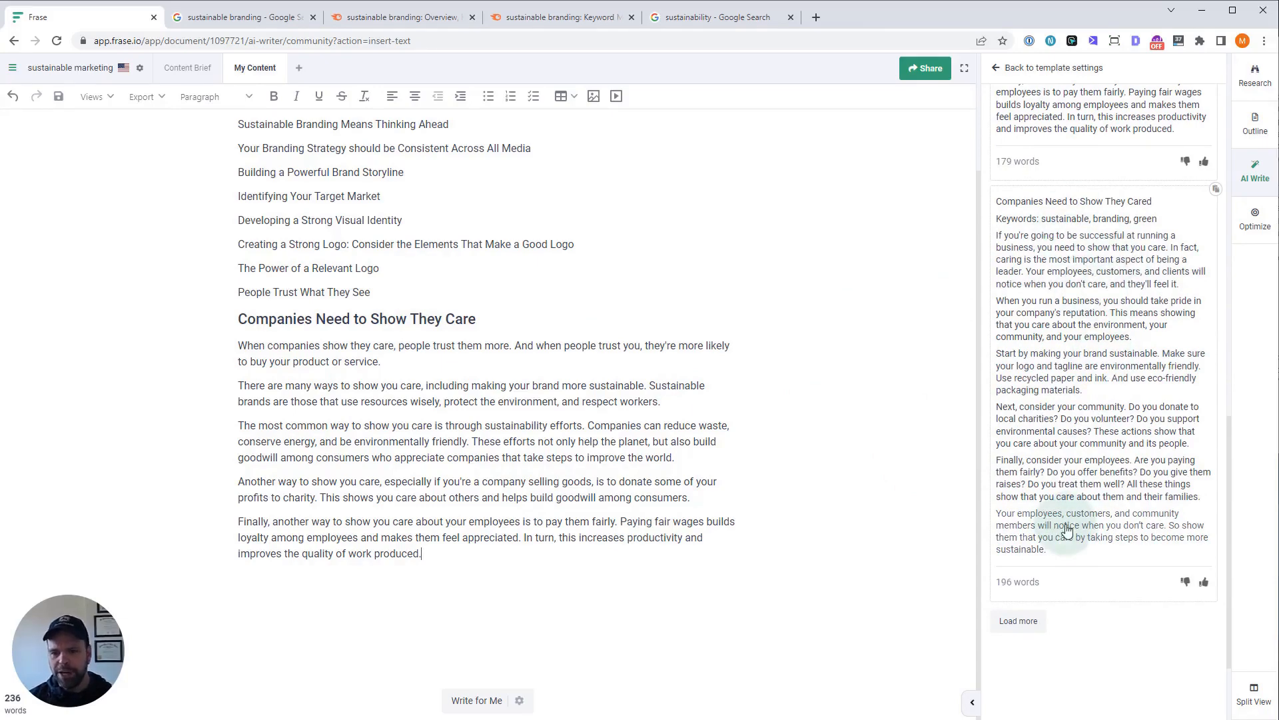
scroll(503, 533, "up", 3)
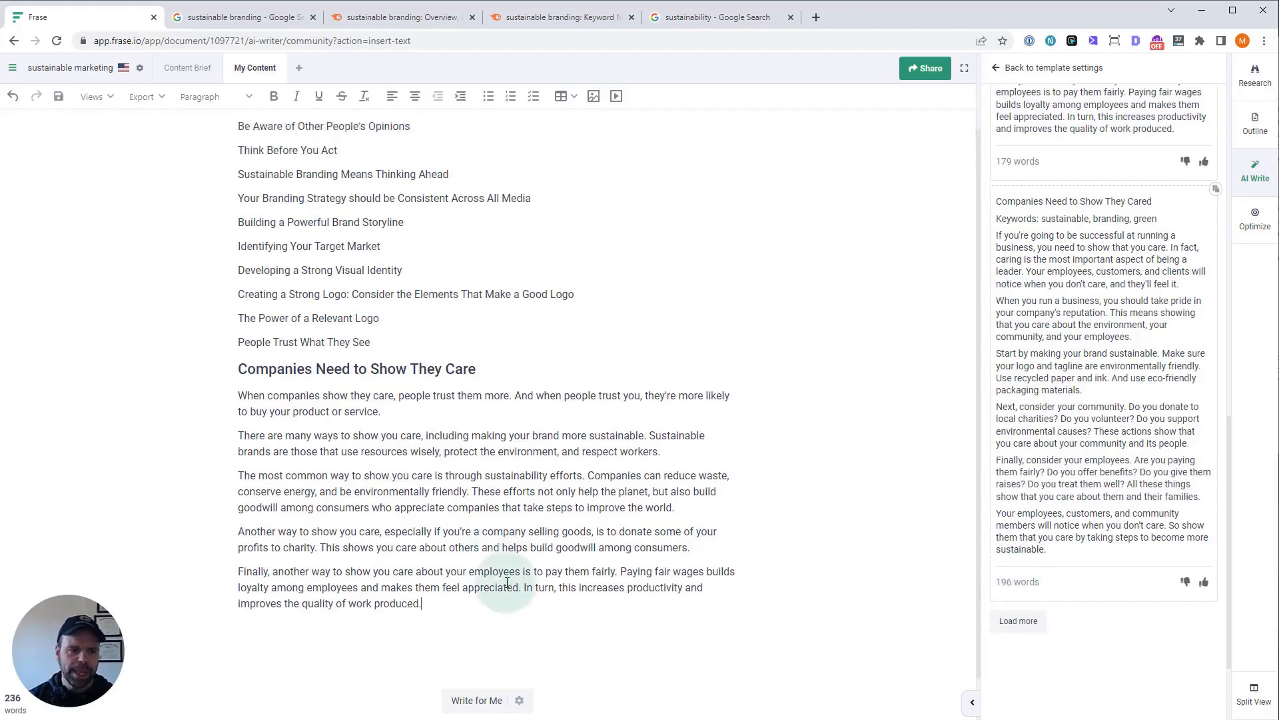
left_click_drag(398, 439, 243, 242)
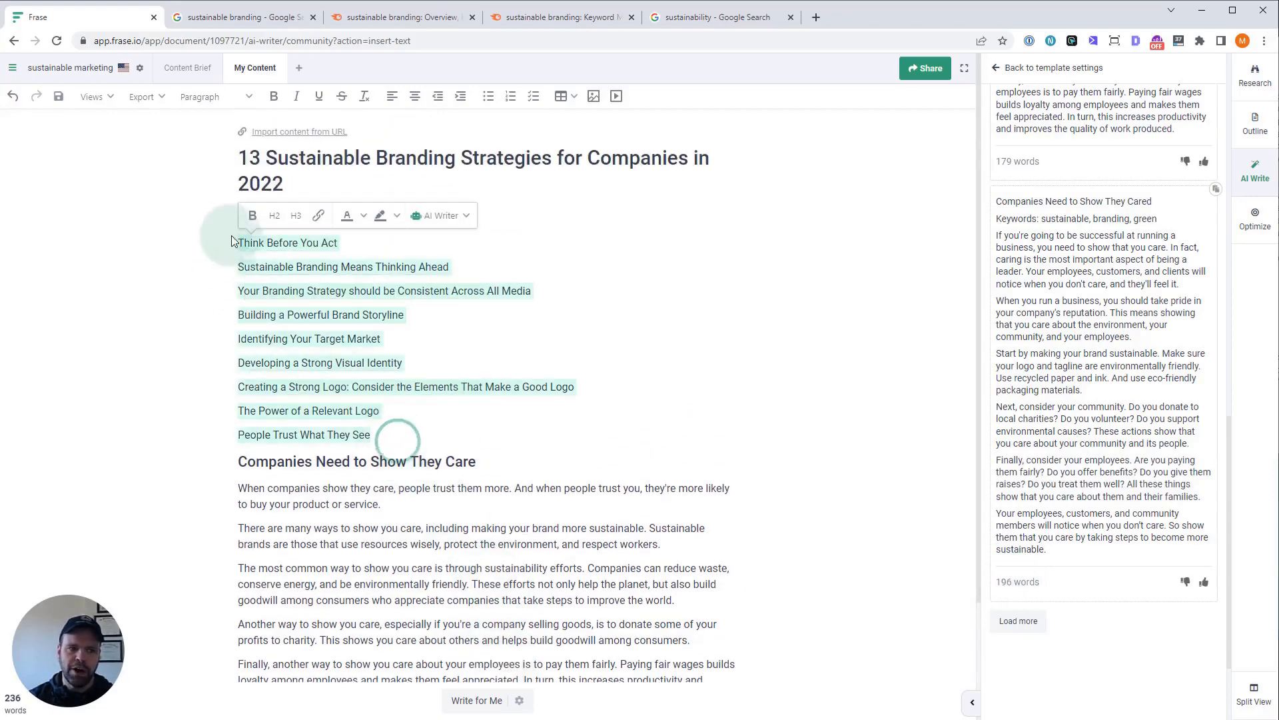
left_click(380, 290)
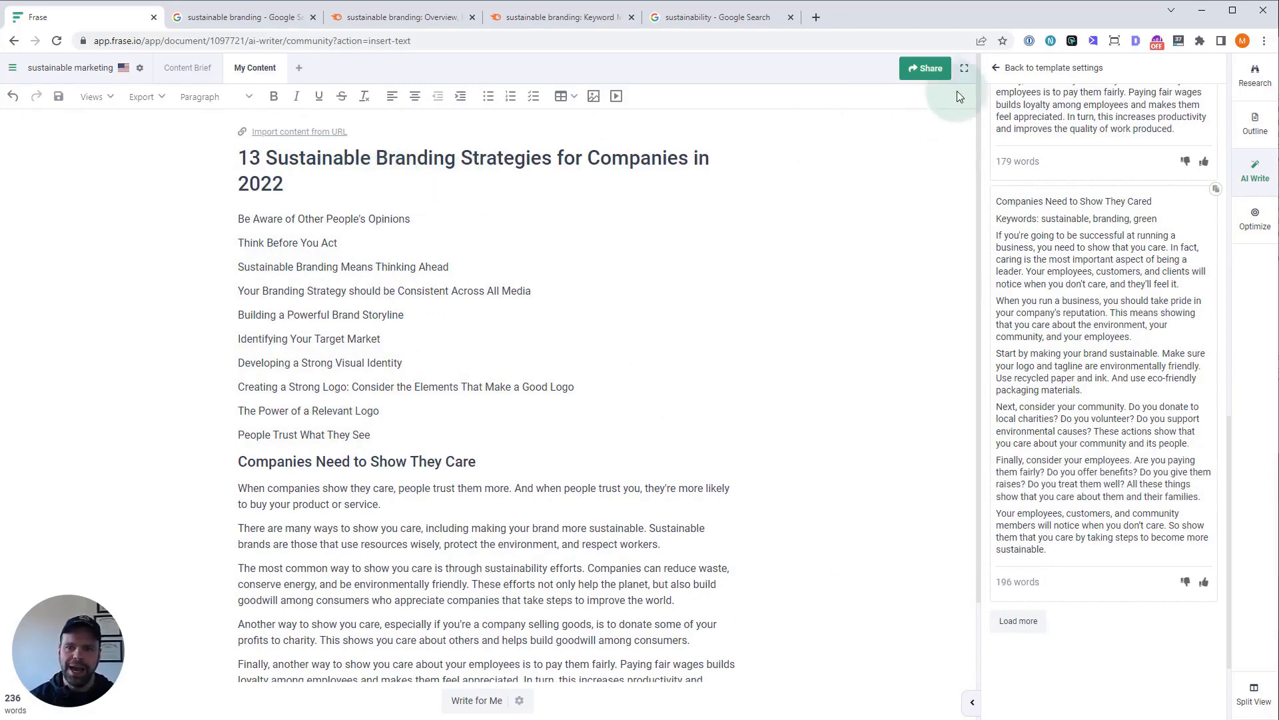
left_click(1000, 70)
left_click(999, 71)
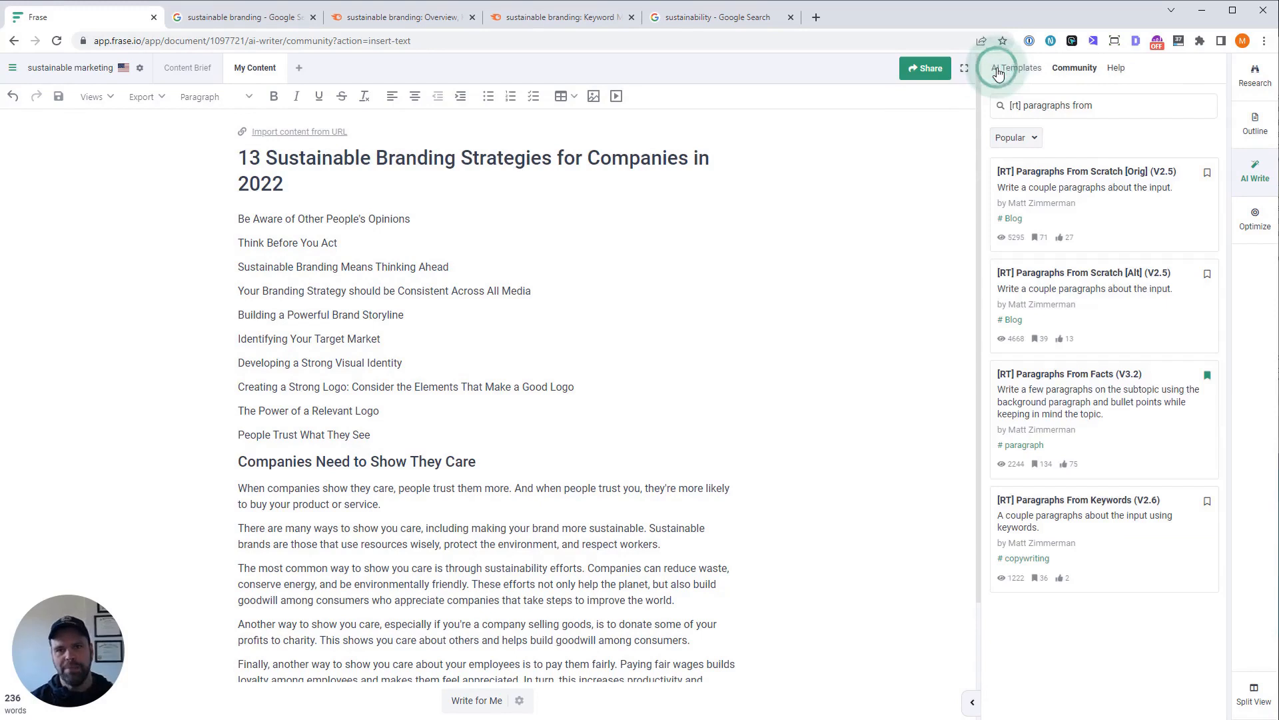